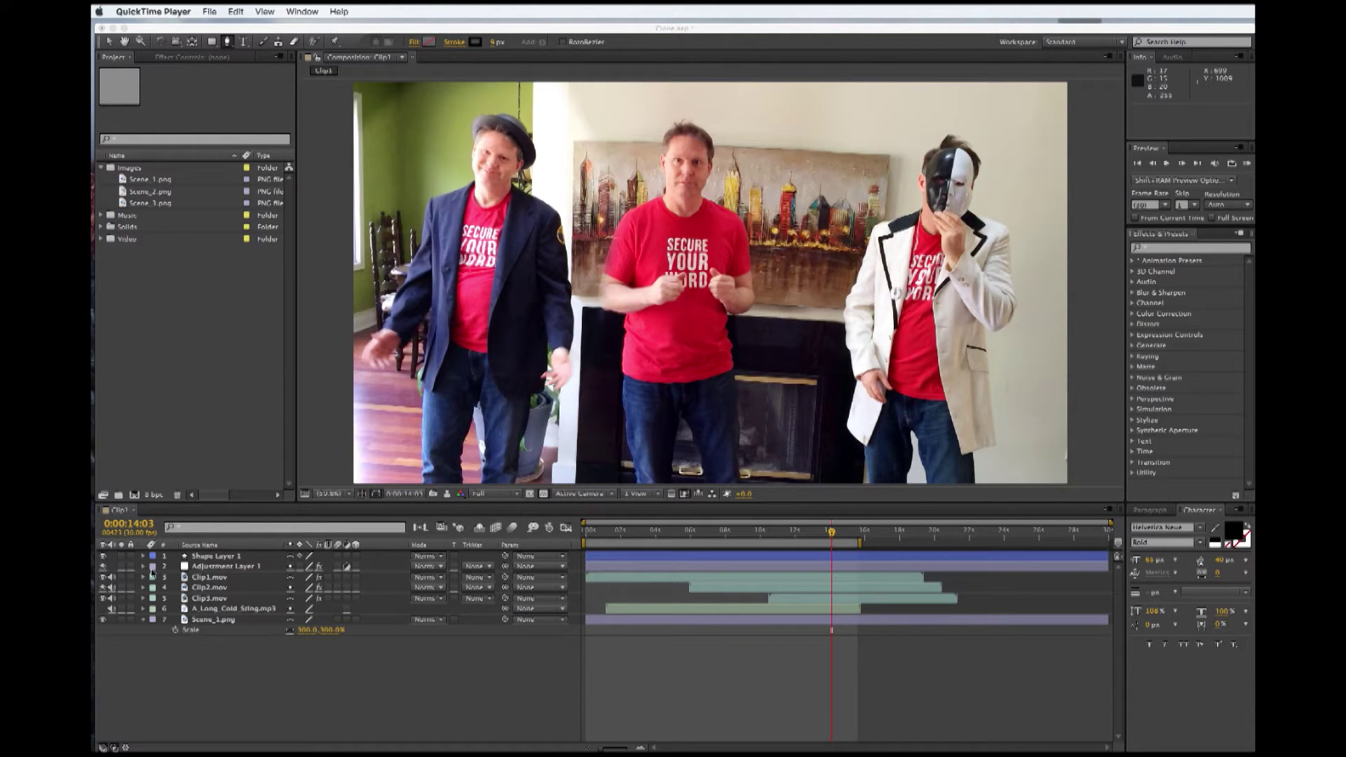
Step: Hide the Clip1.mov and Clip2.mov layers to examine how the composite is built, and show both again
click(105, 582)
click(105, 578)
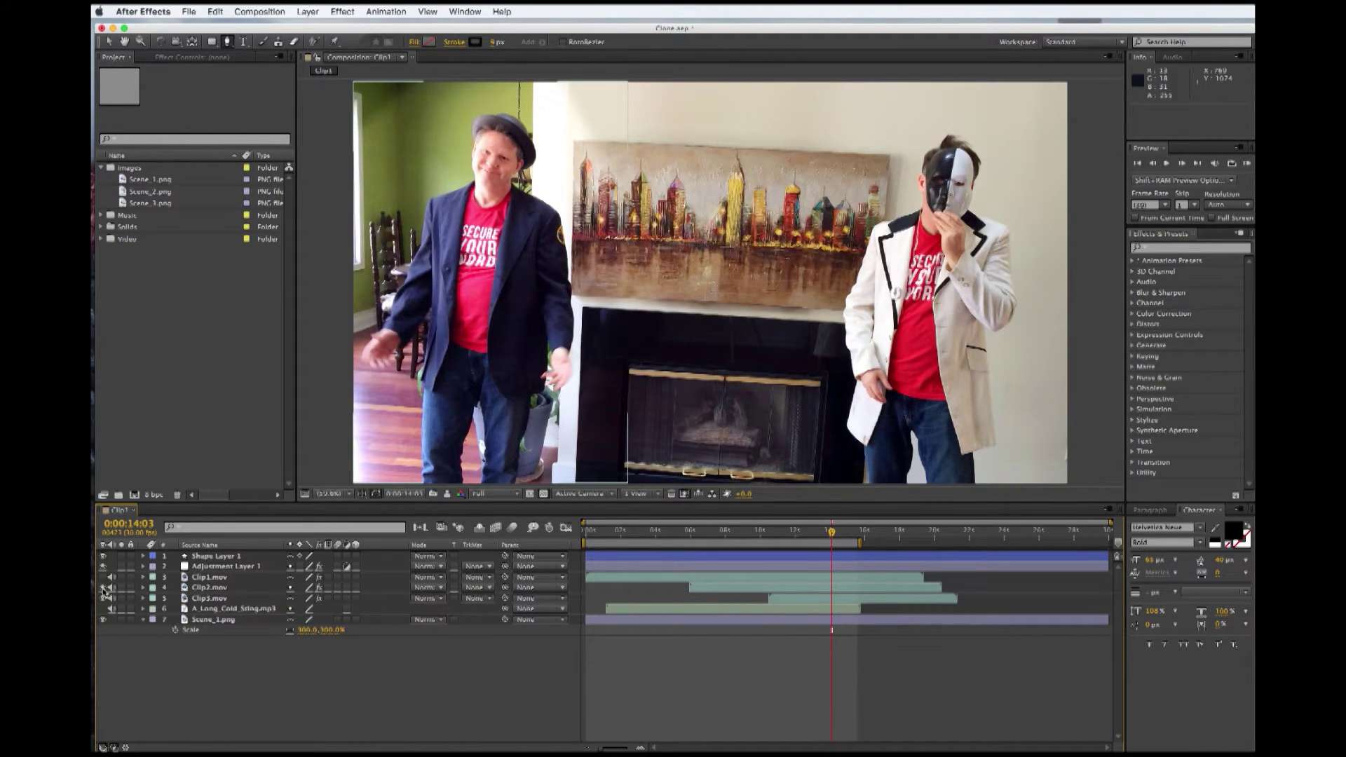
click(104, 588)
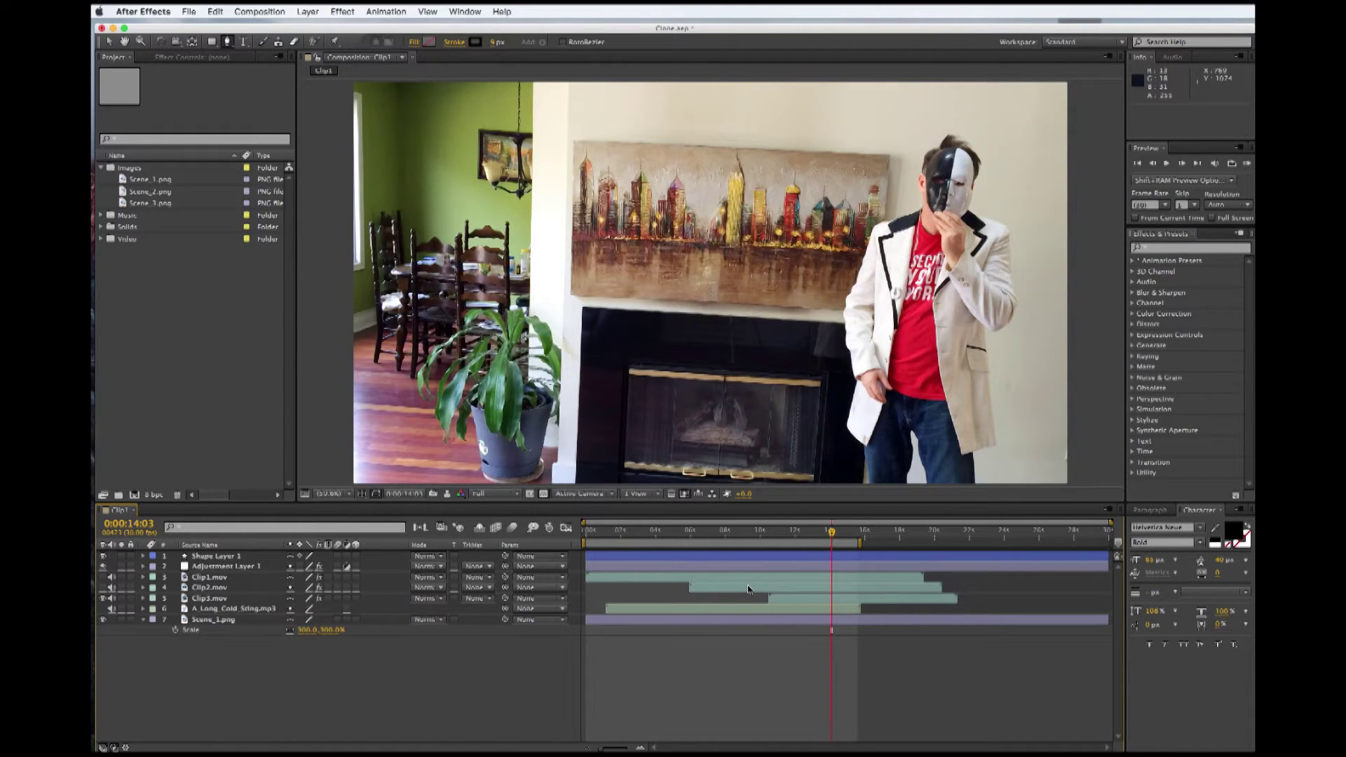
click(103, 576)
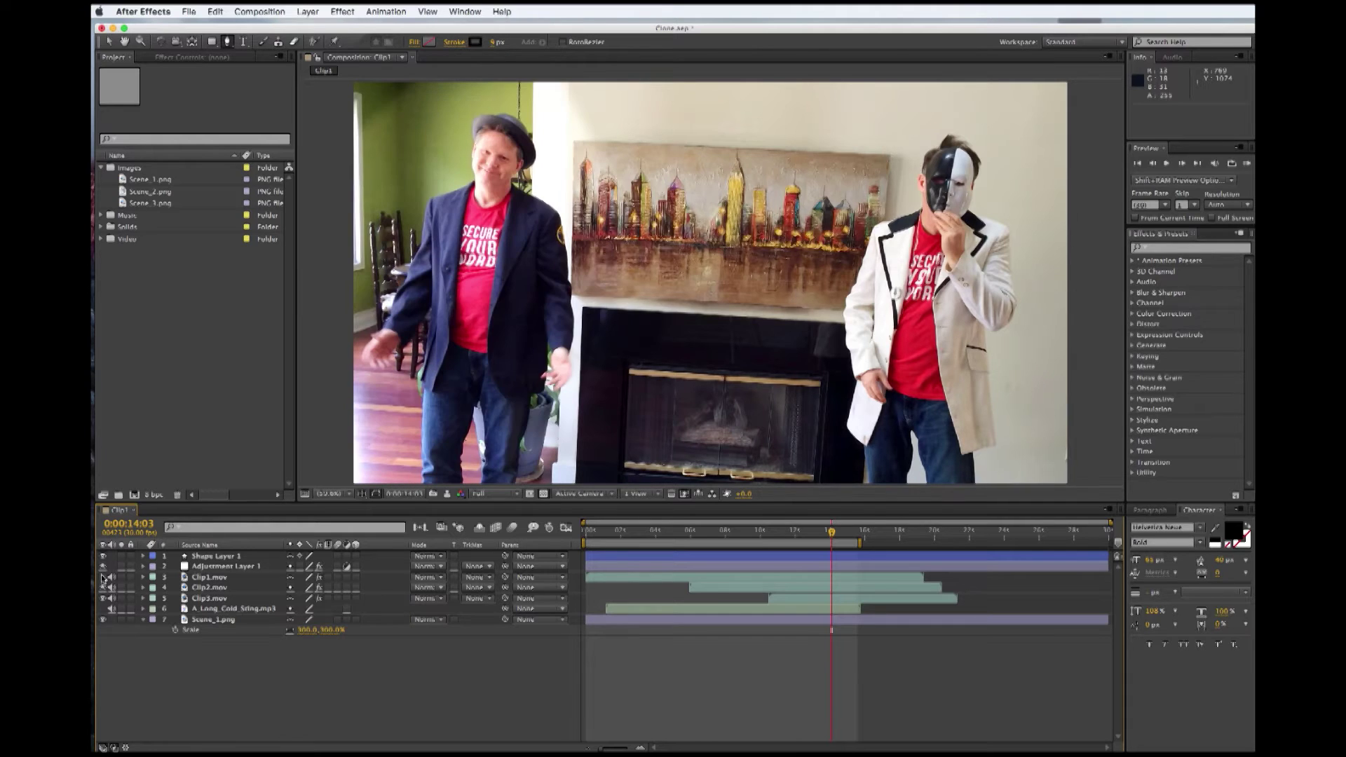
click(103, 587)
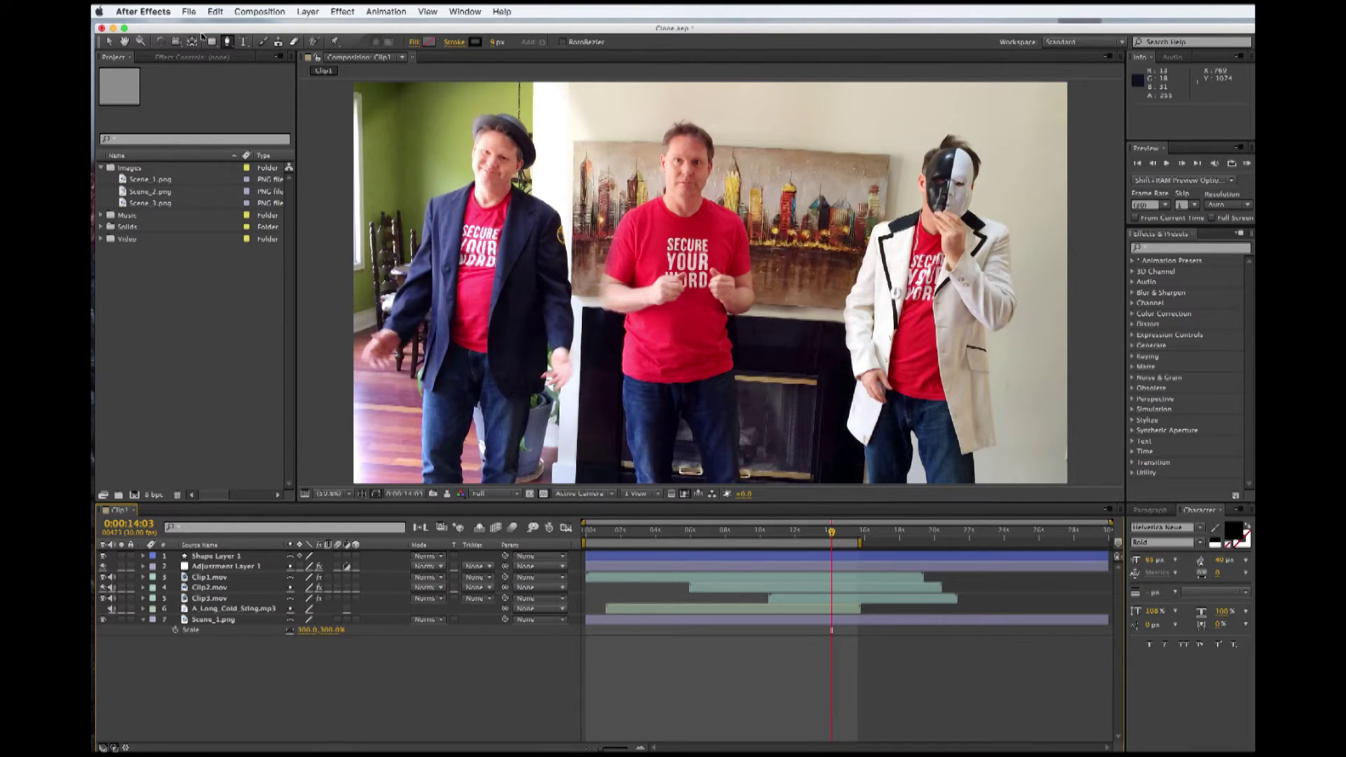
Step: Create a new composition named Clone with its resolution set to Quarter
click(191, 12)
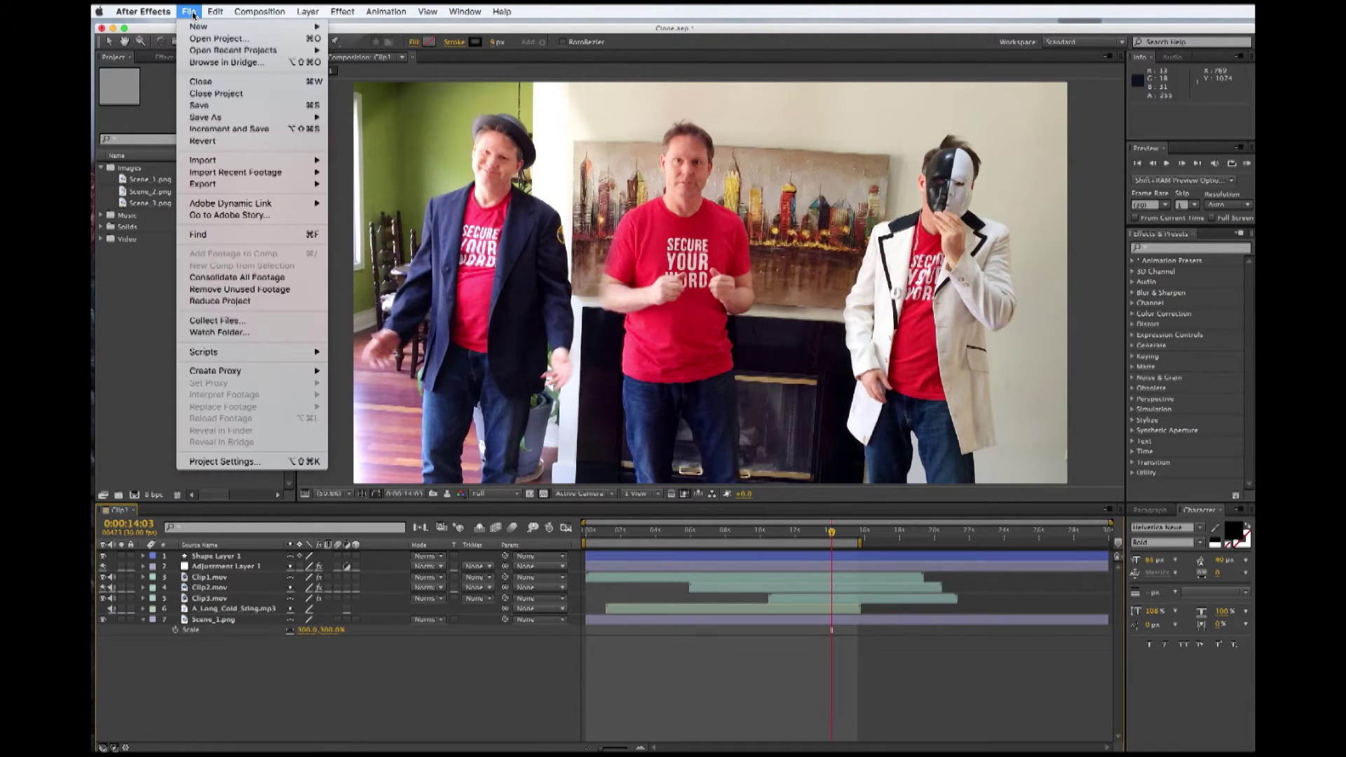
mouse_move(251, 13)
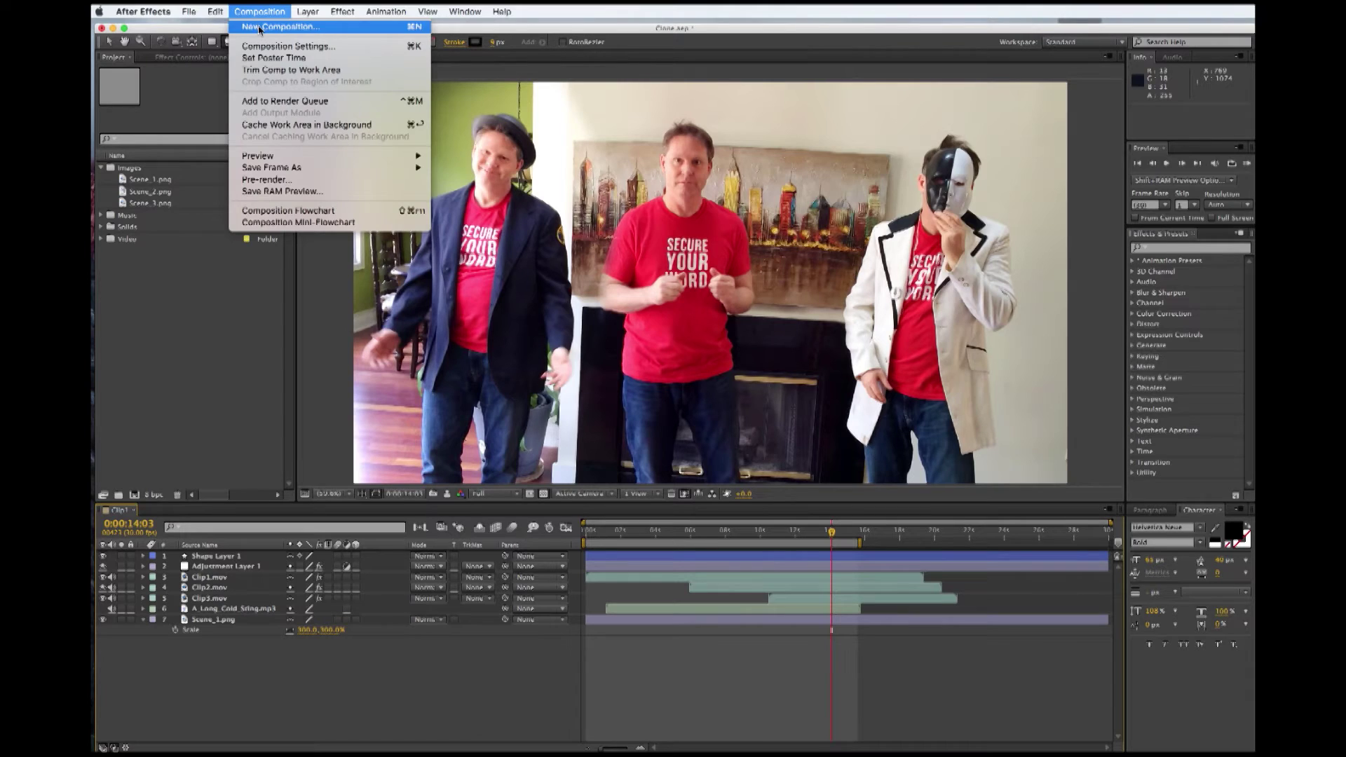
click(259, 30)
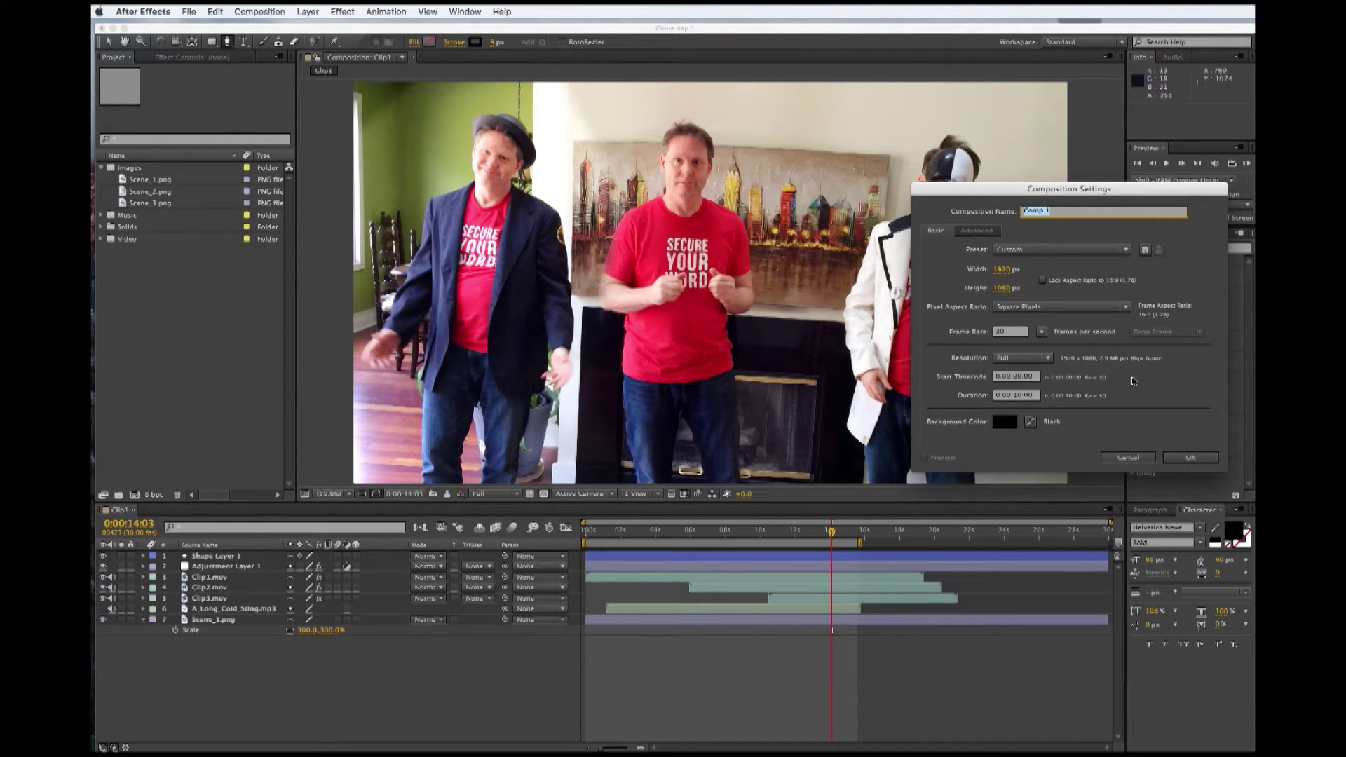
text(Clone)
click(1183, 369)
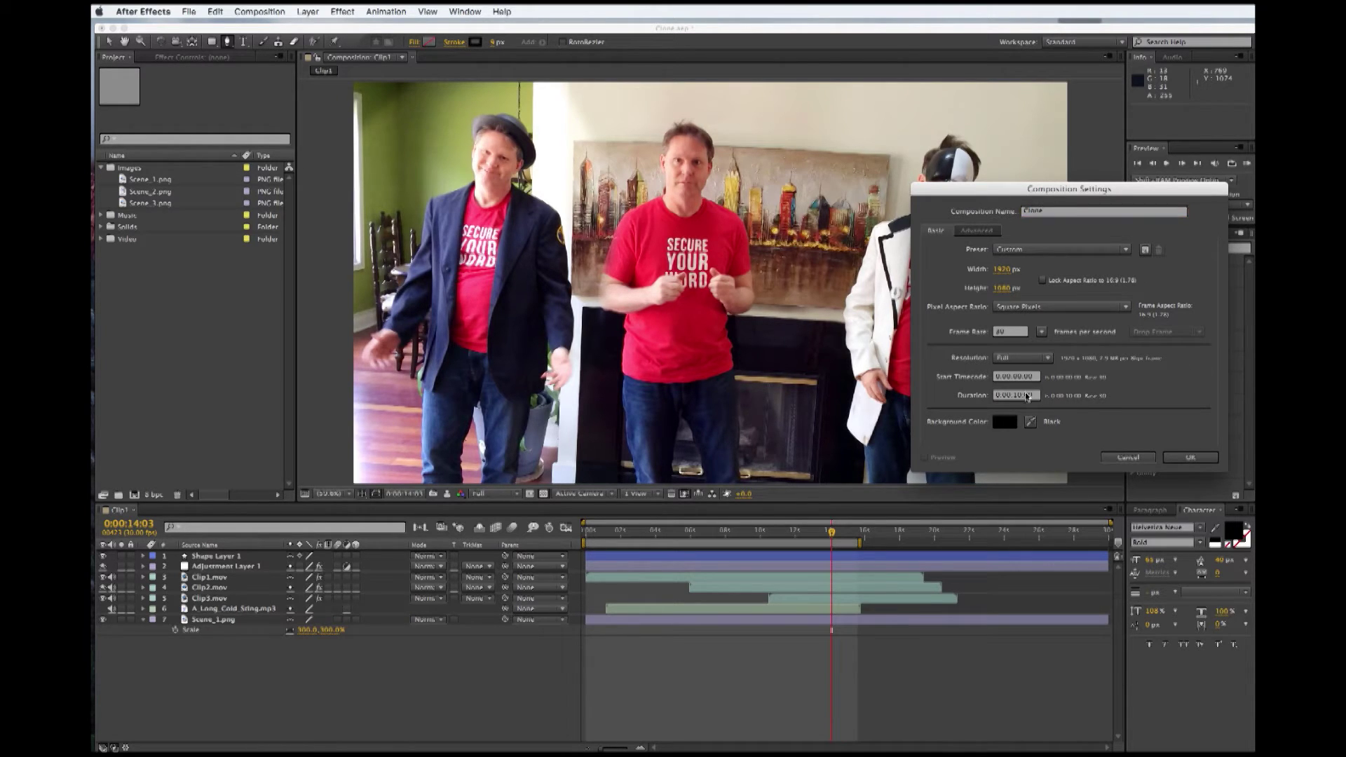
click(1030, 360)
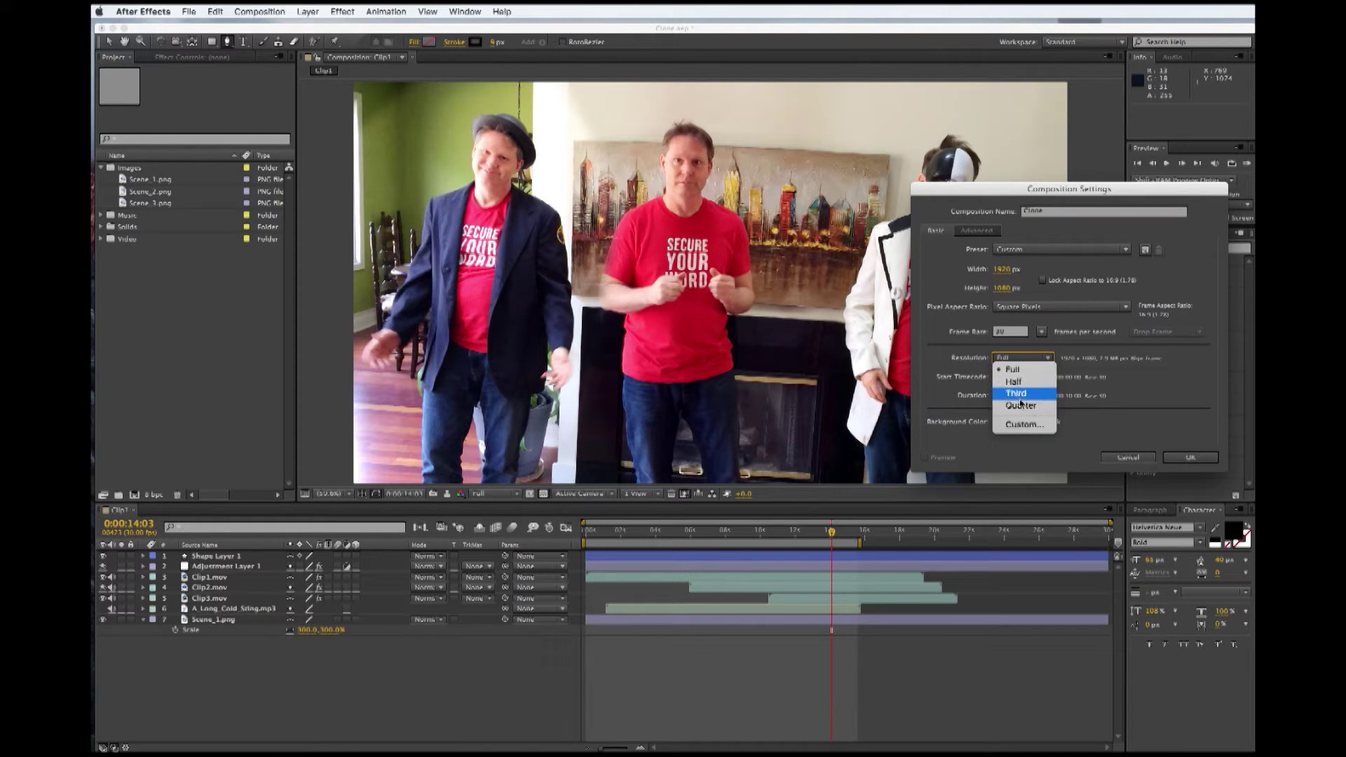
click(1018, 426)
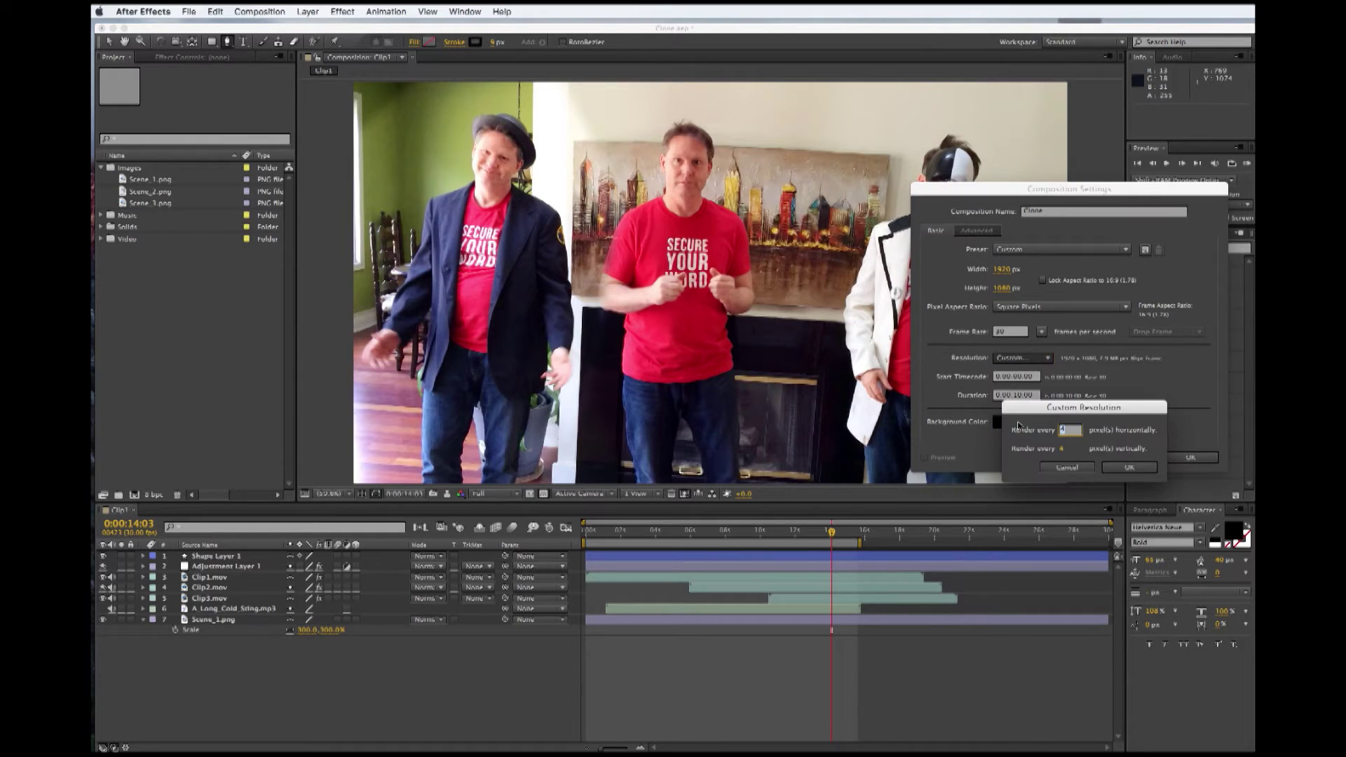
click(1127, 468)
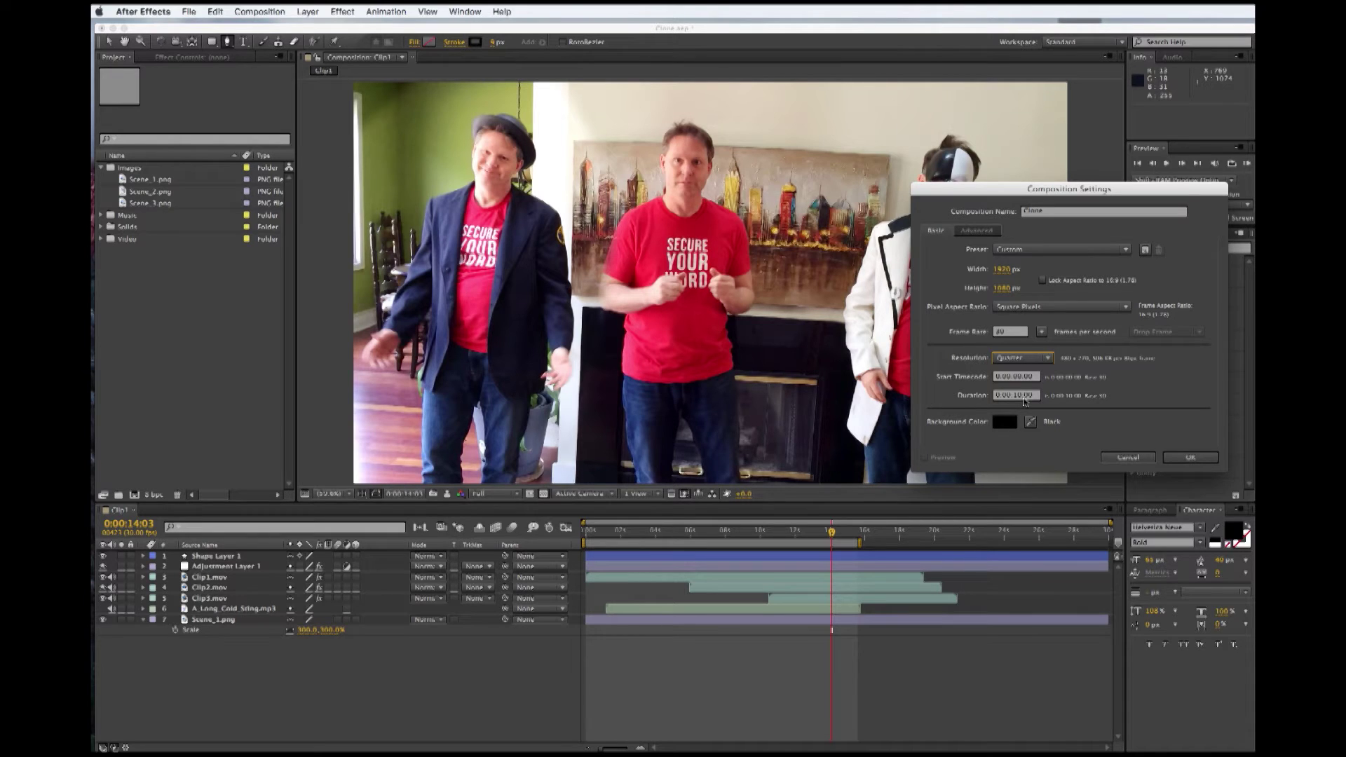
click(1191, 459)
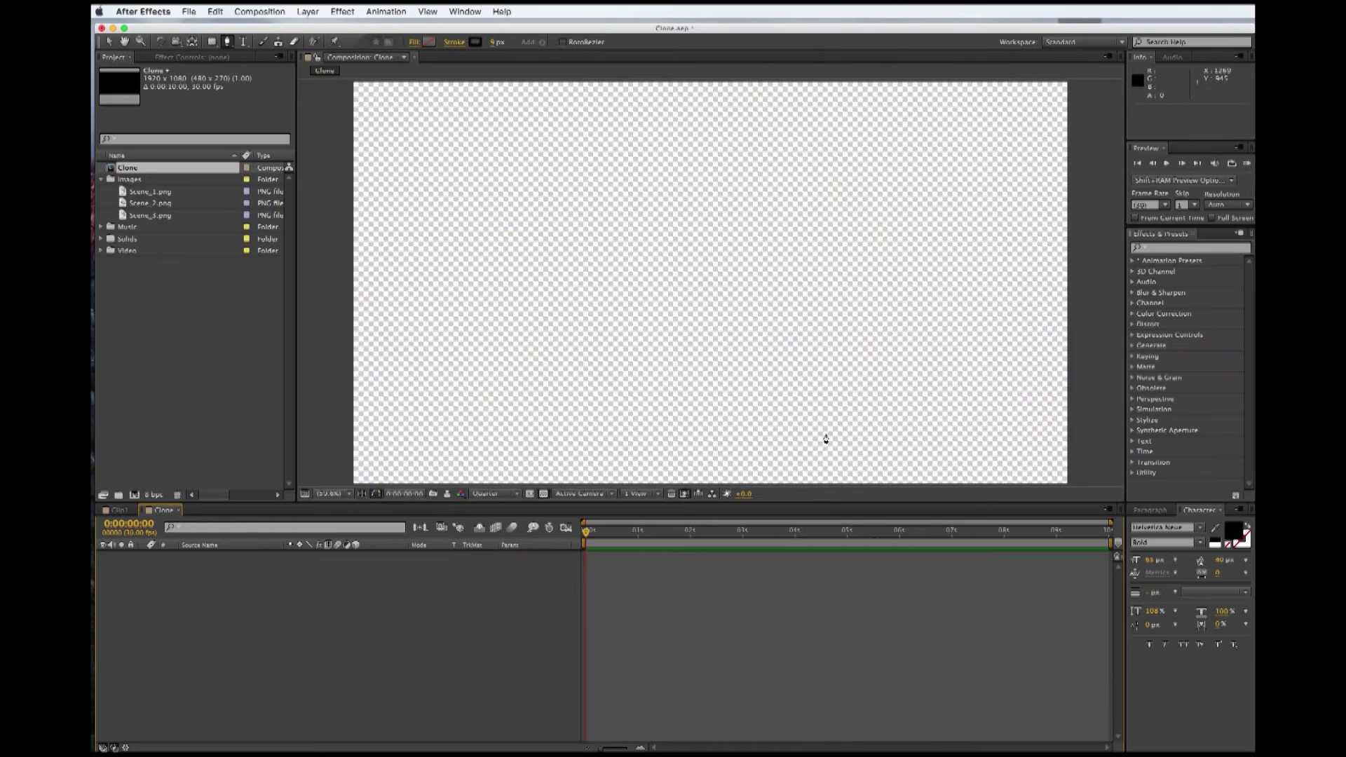
Step: Add Scene_1.png, Scene_2.png and Scene_3.png to the Clone composition as layers, stacked in that order from the top
click(159, 192)
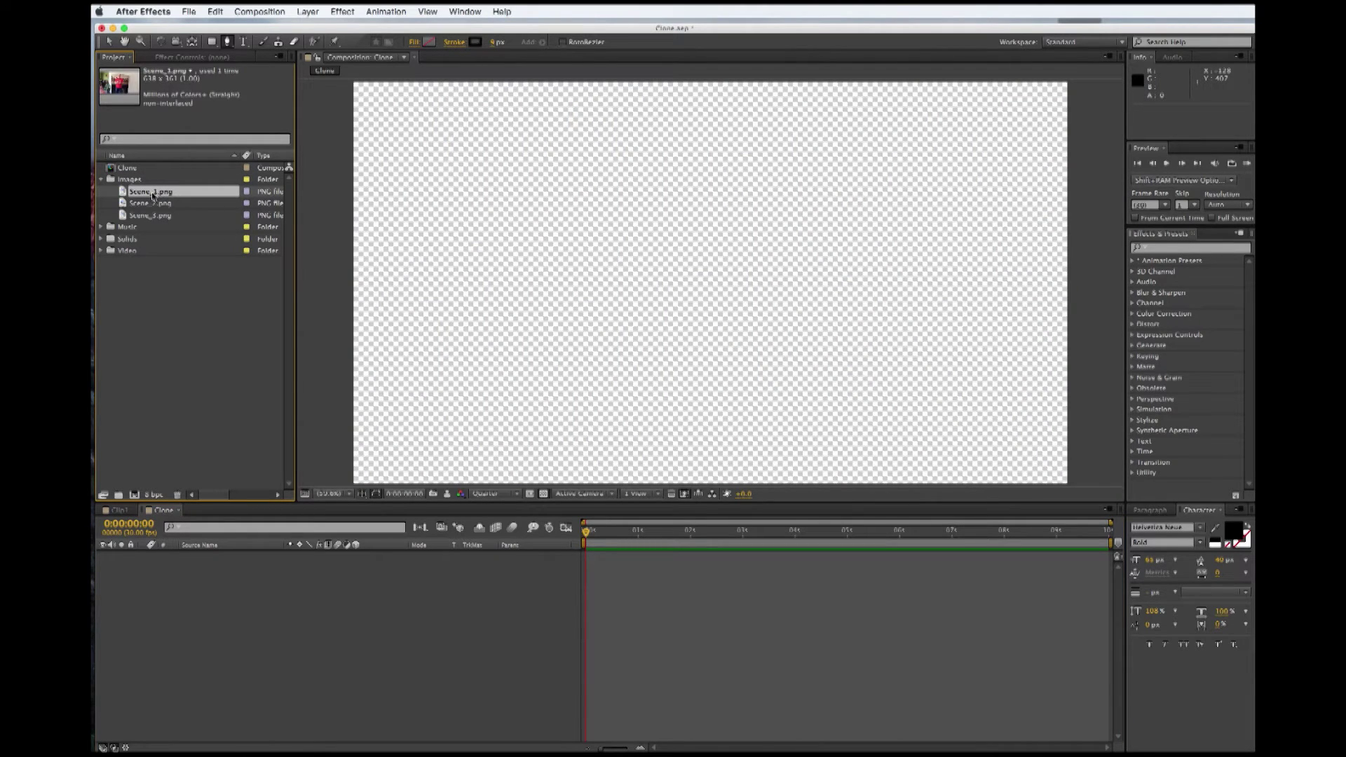
mouse_move(153, 196)
mouse_down()
mouse_move(152, 408)
mouse_move(180, 596)
mouse_up()
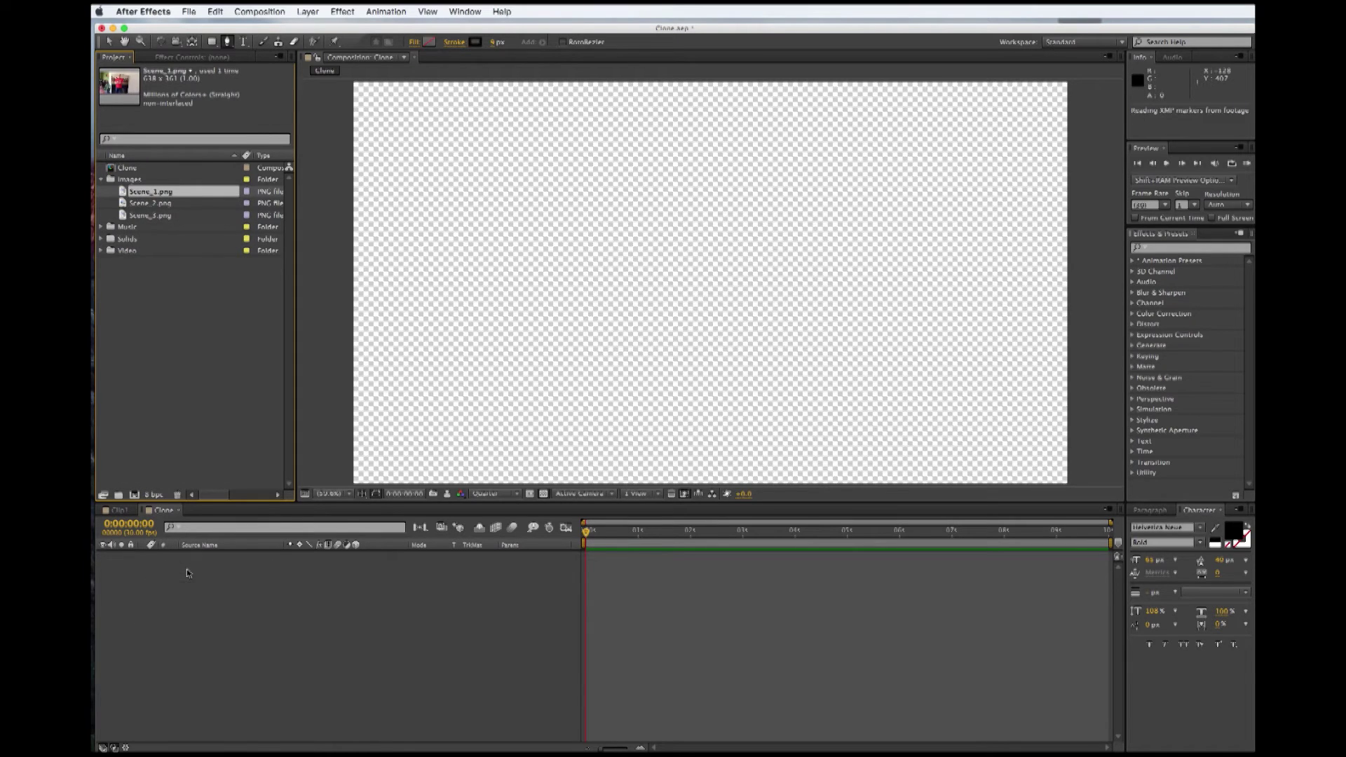
click(154, 208)
drag(153, 209, 172, 571)
drag(146, 219, 155, 580)
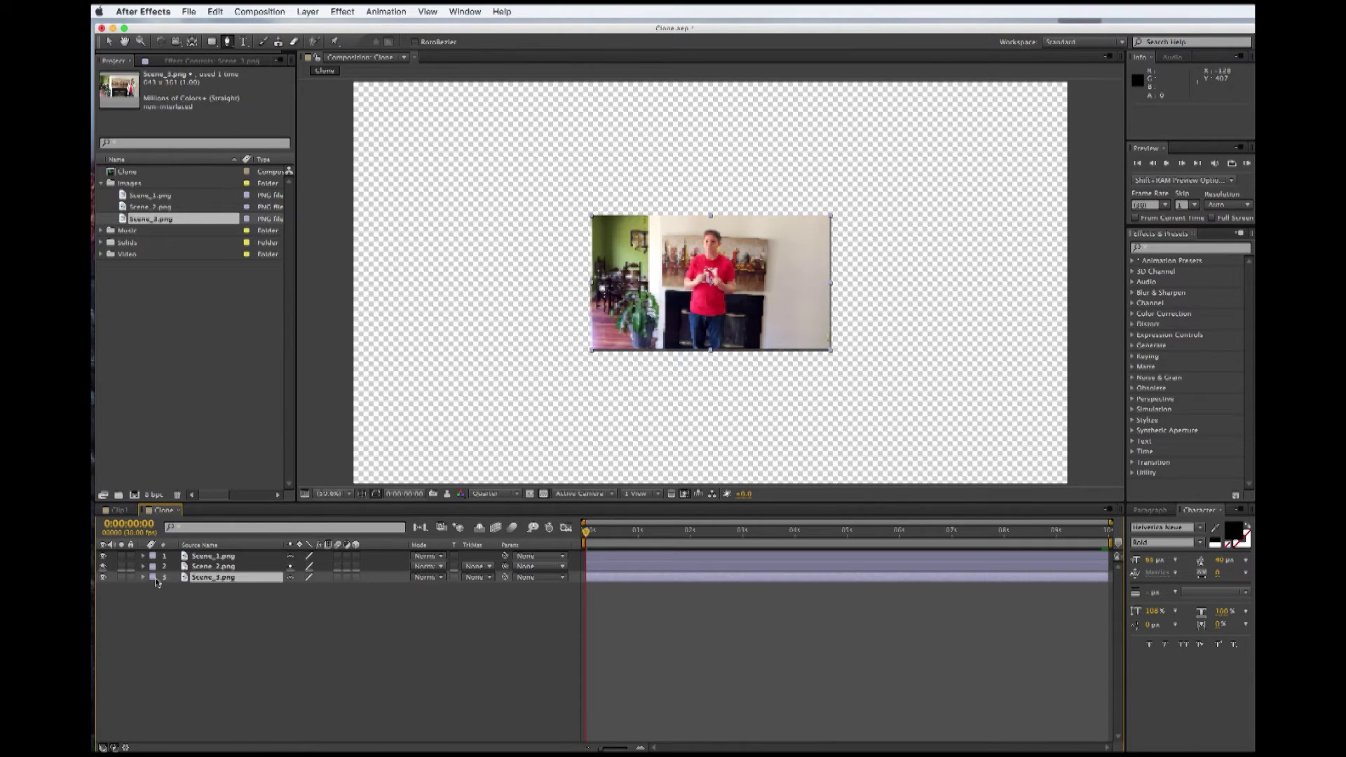
Step: Set the scale of the Scene_1.png layer to 300%
click(204, 557)
key(s)
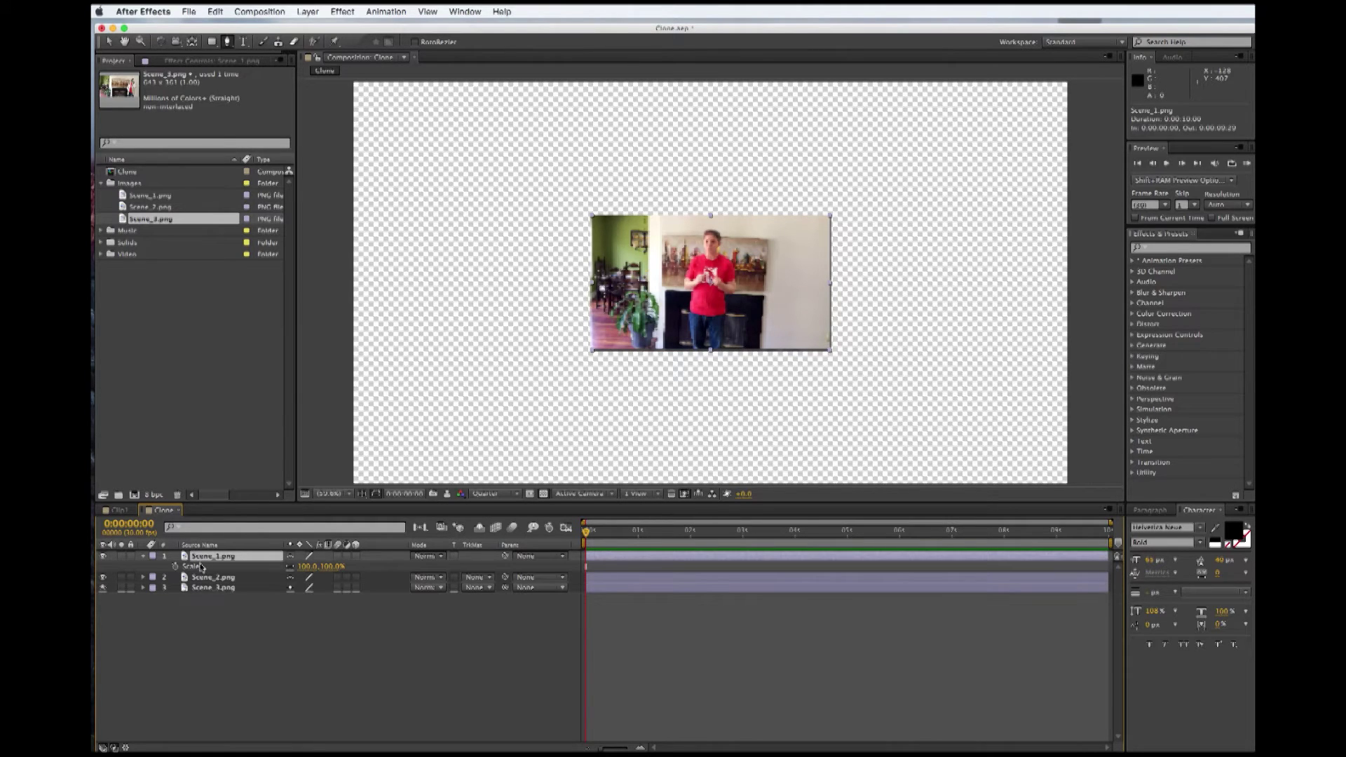
click(308, 567)
text(300)
key(Return)
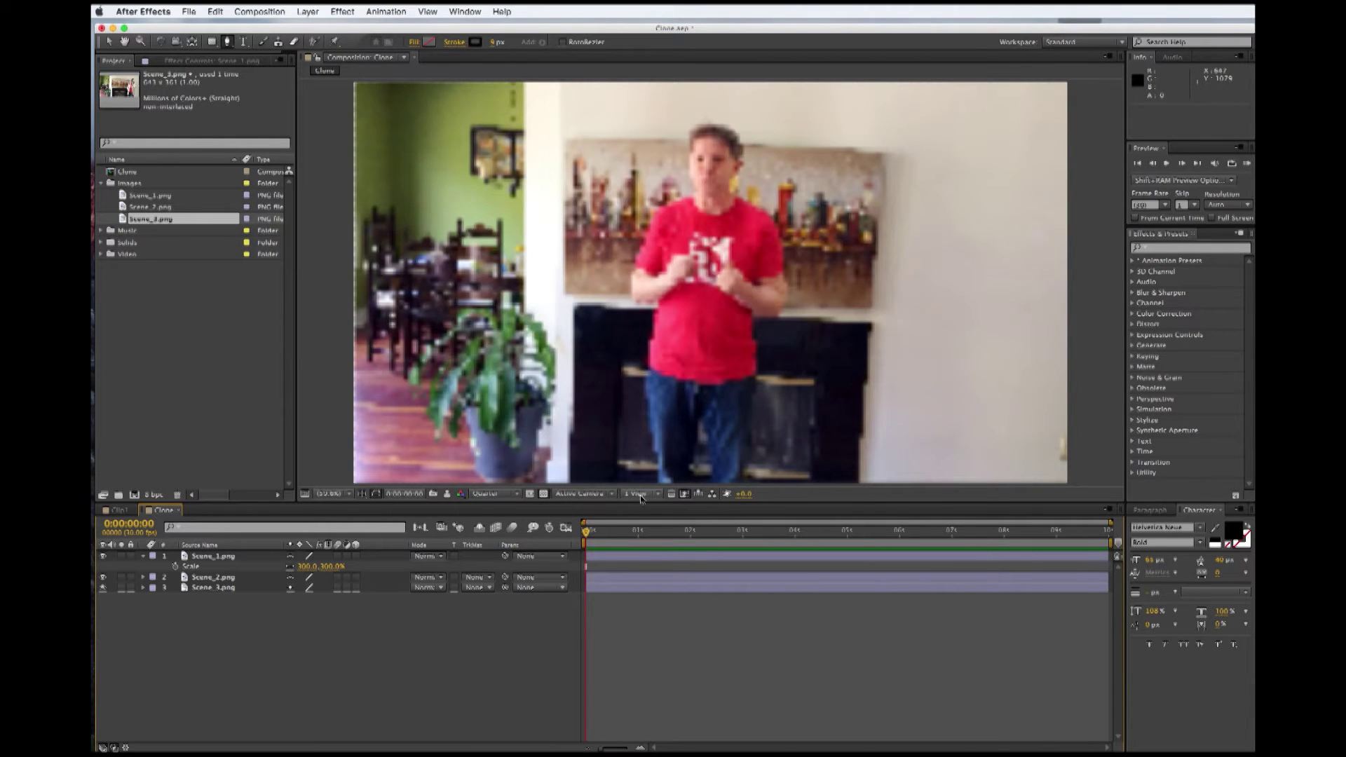
Step: Change the composition's preview resolution to Full
click(530, 494)
click(502, 496)
click(502, 495)
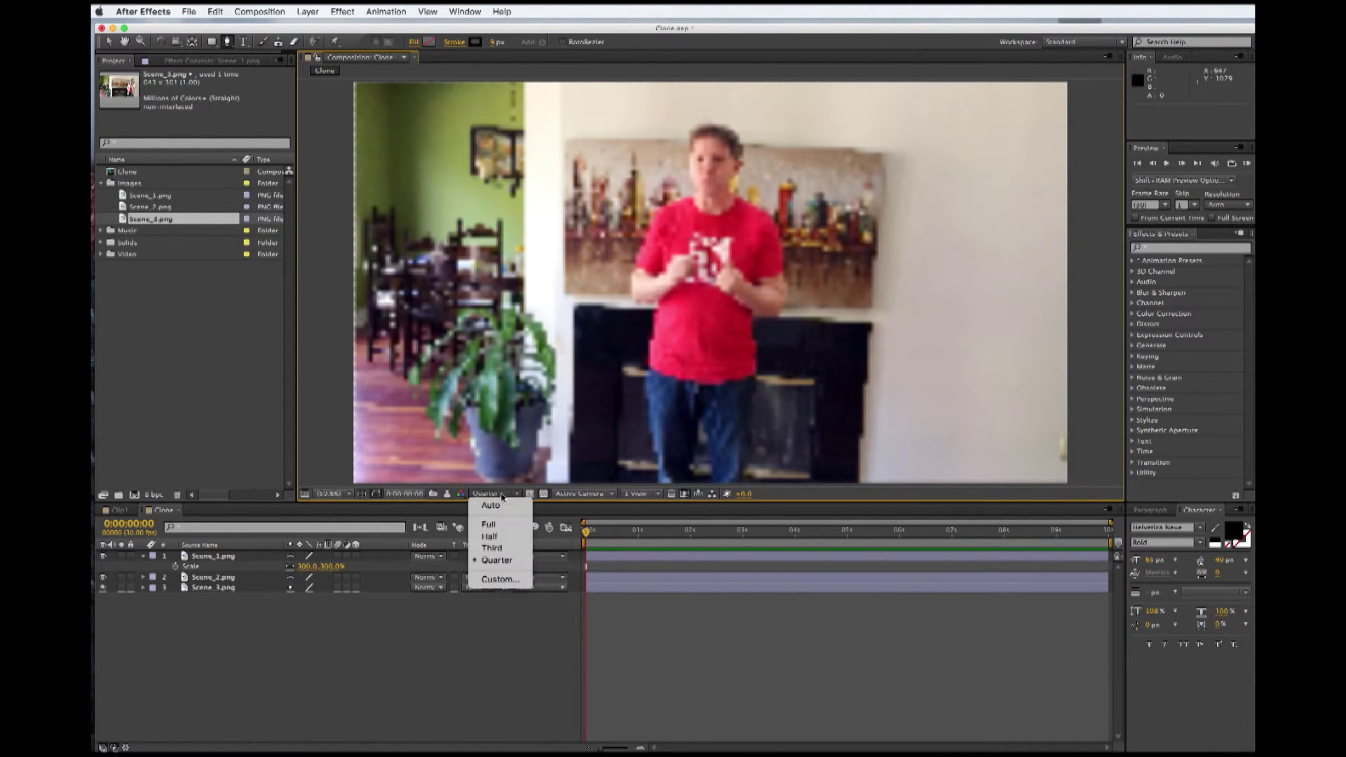
click(500, 524)
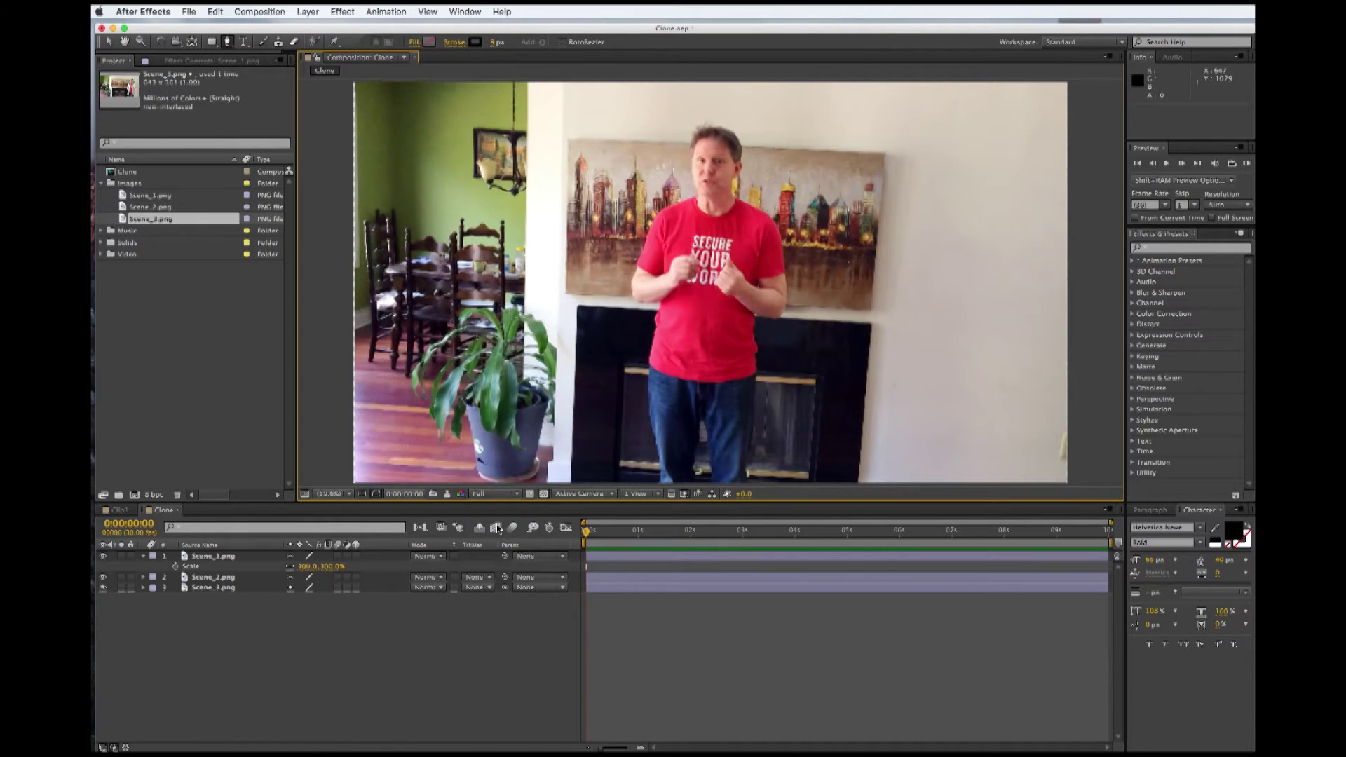
Step: Set the scale of the Scene_2.png layer to 300%
click(211, 577)
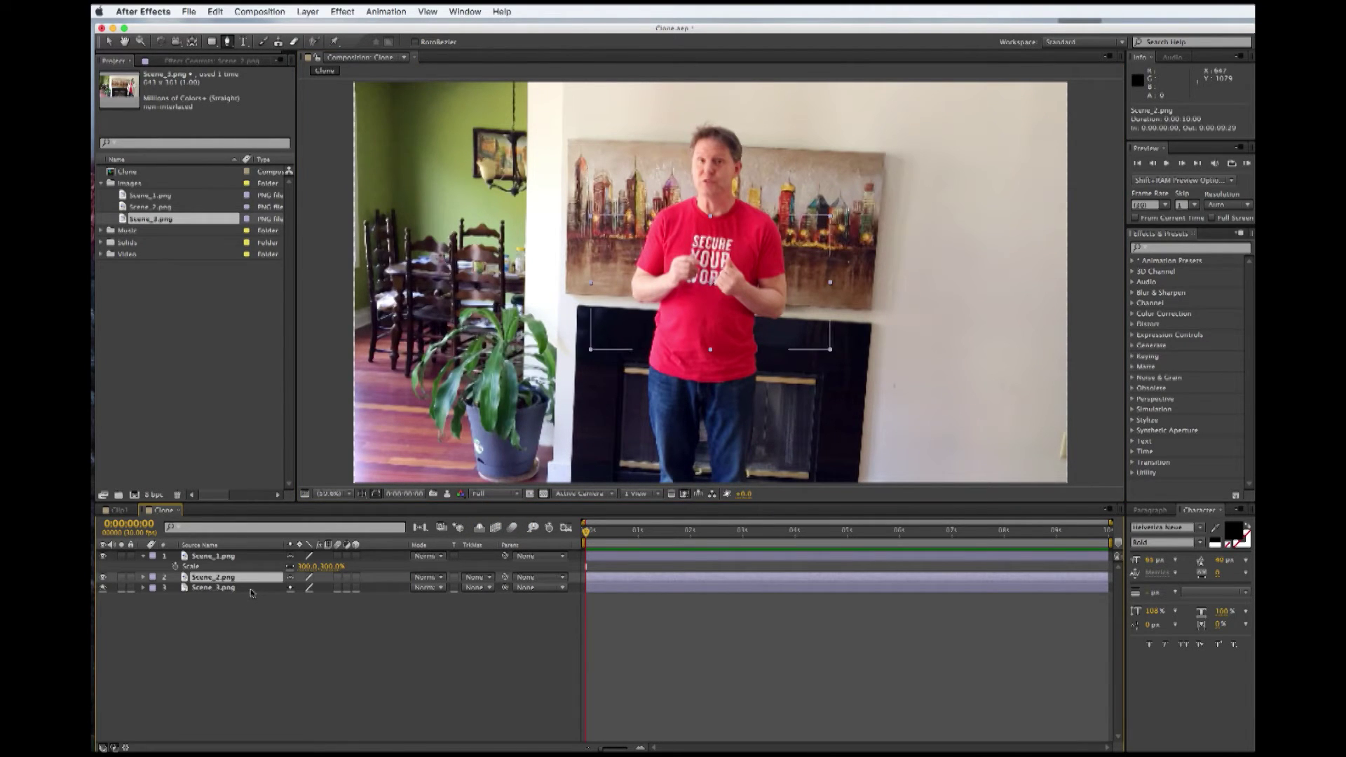
key(s)
click(309, 587)
text(300)
click(308, 621)
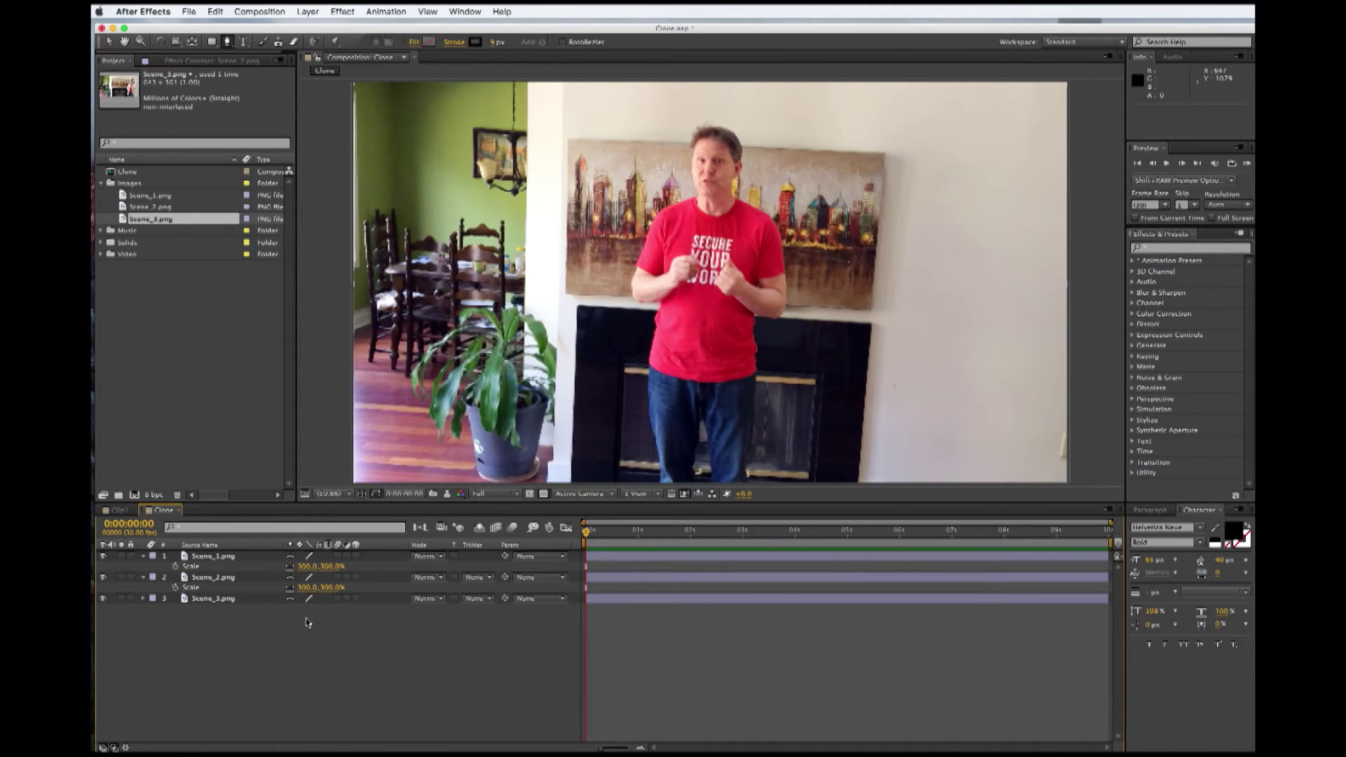
Step: Set the scale of the Scene_3.png layer to 300% and collapse the properties of all three scene layers
click(201, 603)
key(s)
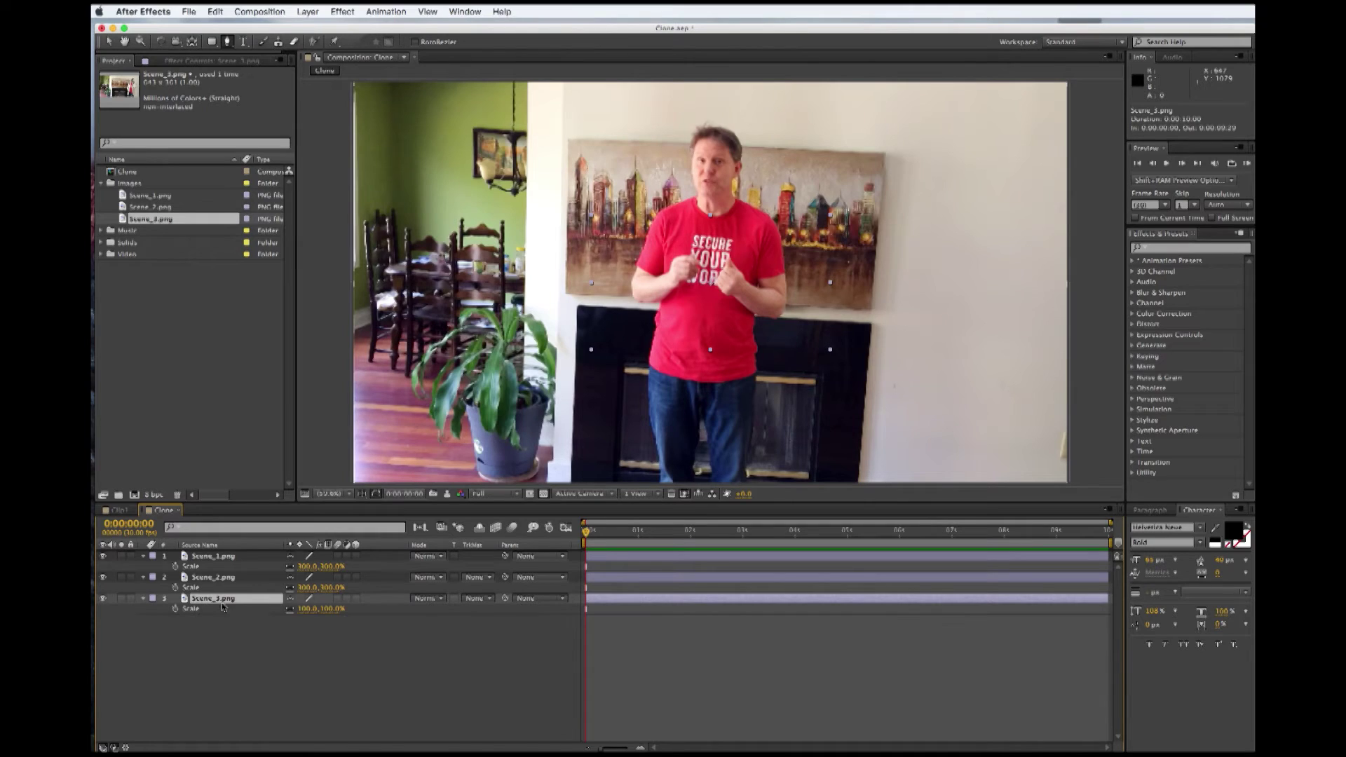
click(309, 609)
text(300)
click(342, 656)
click(144, 557)
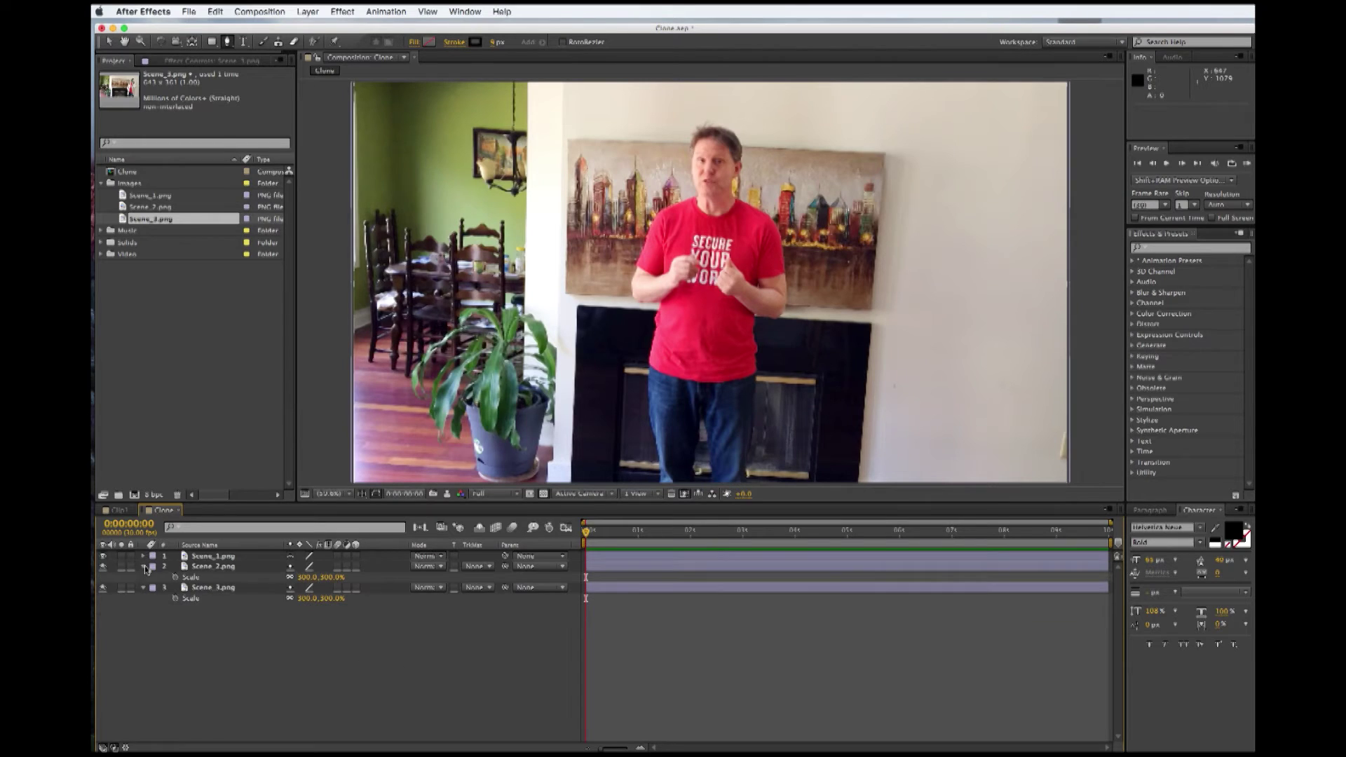
click(144, 566)
click(145, 578)
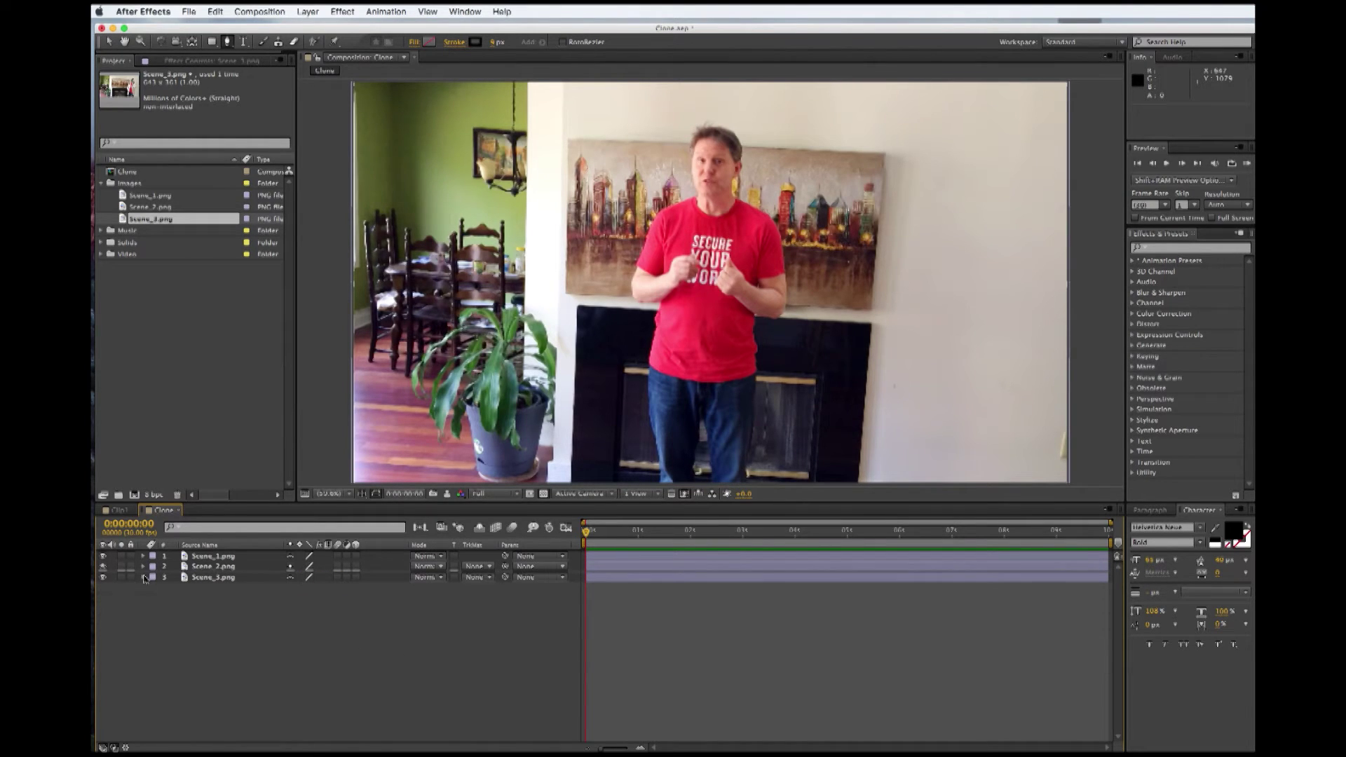
Step: Hide the Scene_1.png and Scene_2.png layers to examine the images beneath, show them again, and go through each scene layer
click(103, 557)
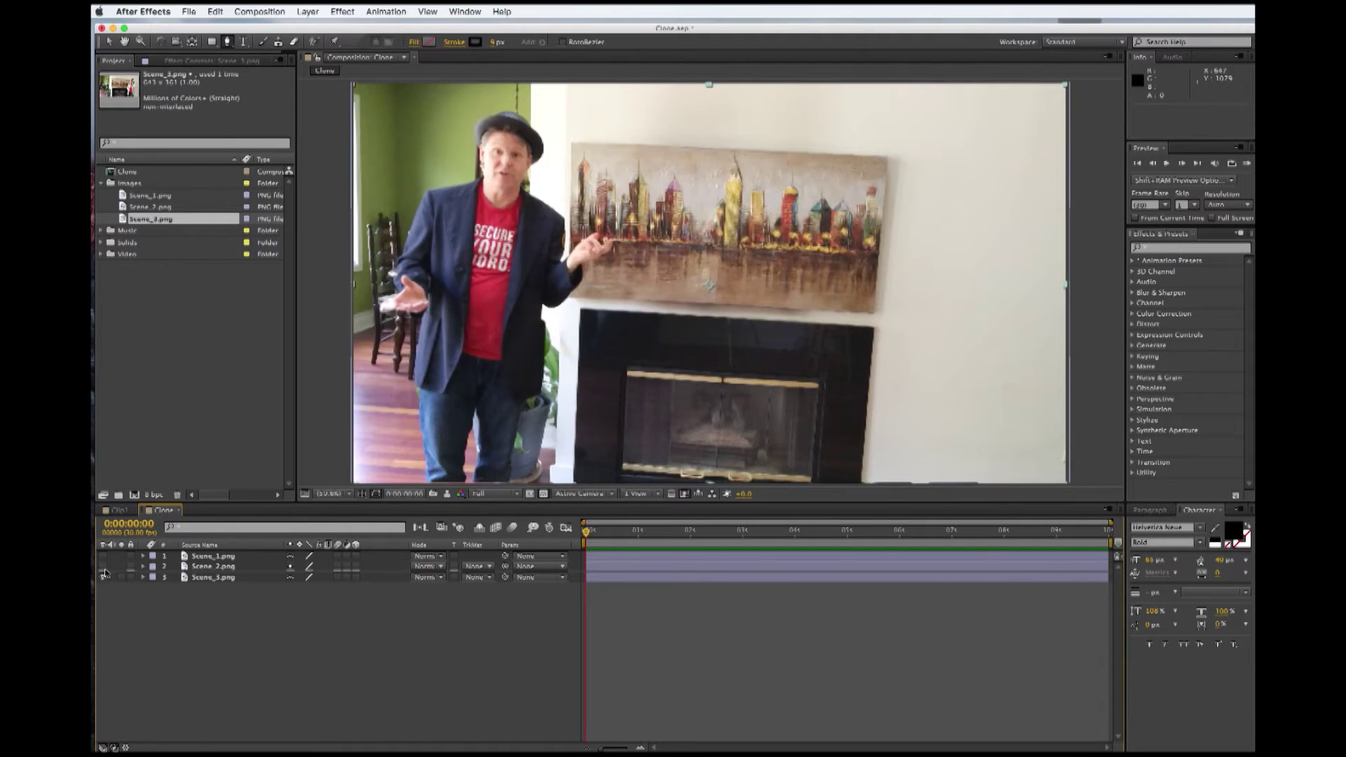
click(103, 569)
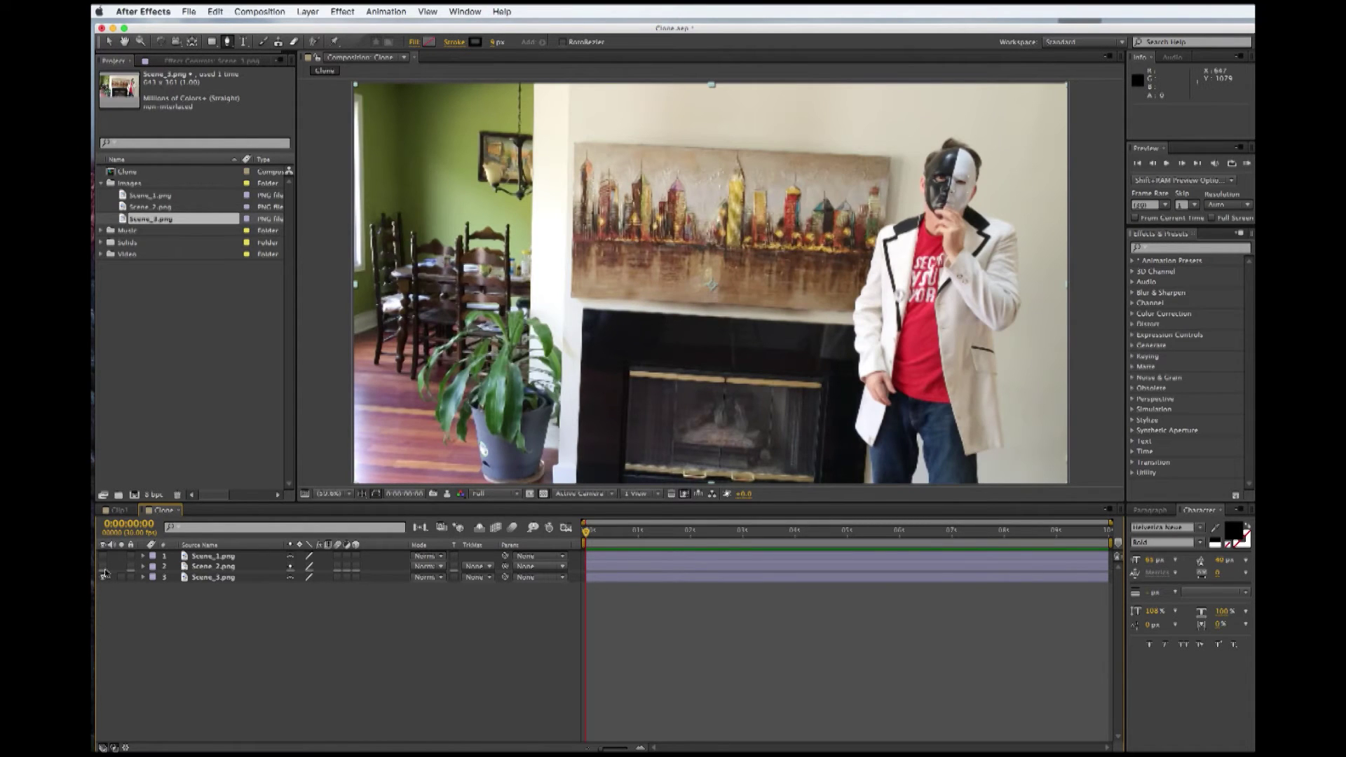
click(104, 566)
click(104, 557)
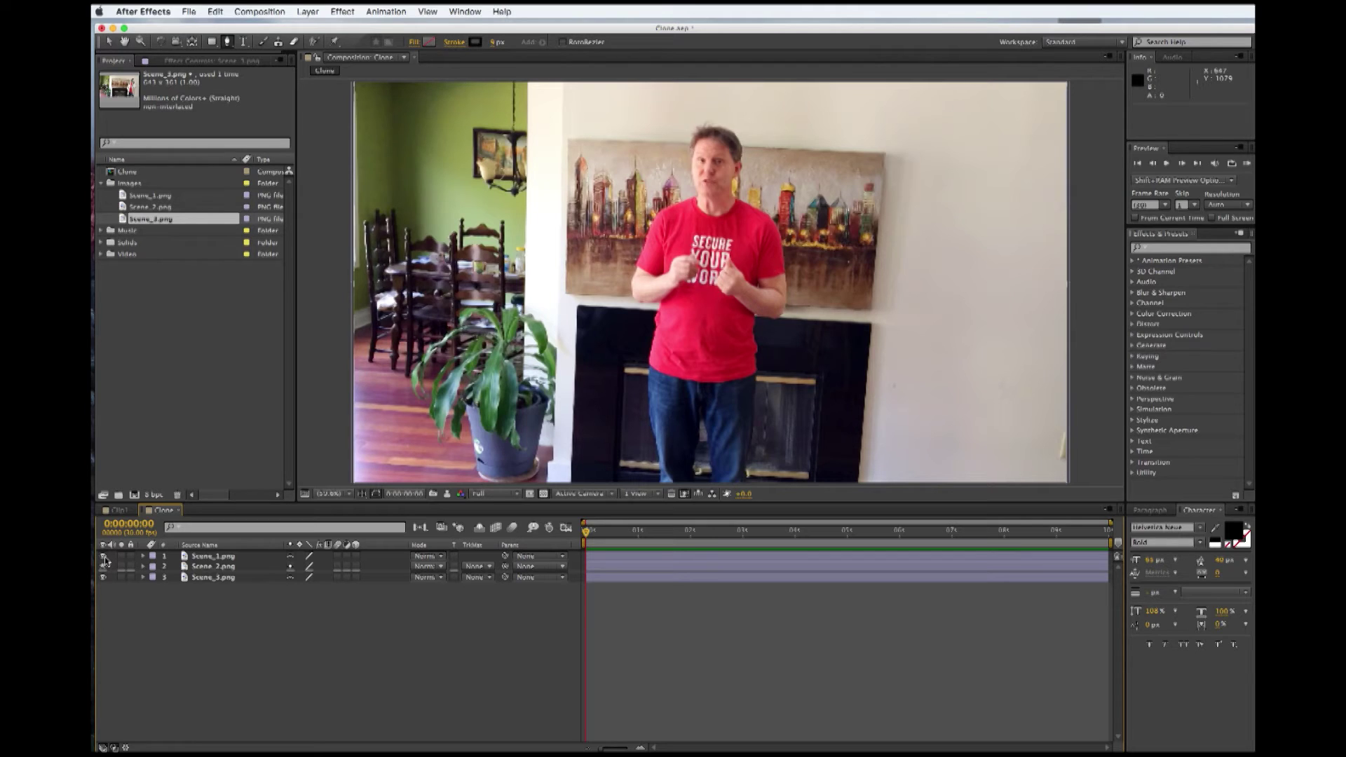
click(214, 556)
click(219, 567)
click(216, 578)
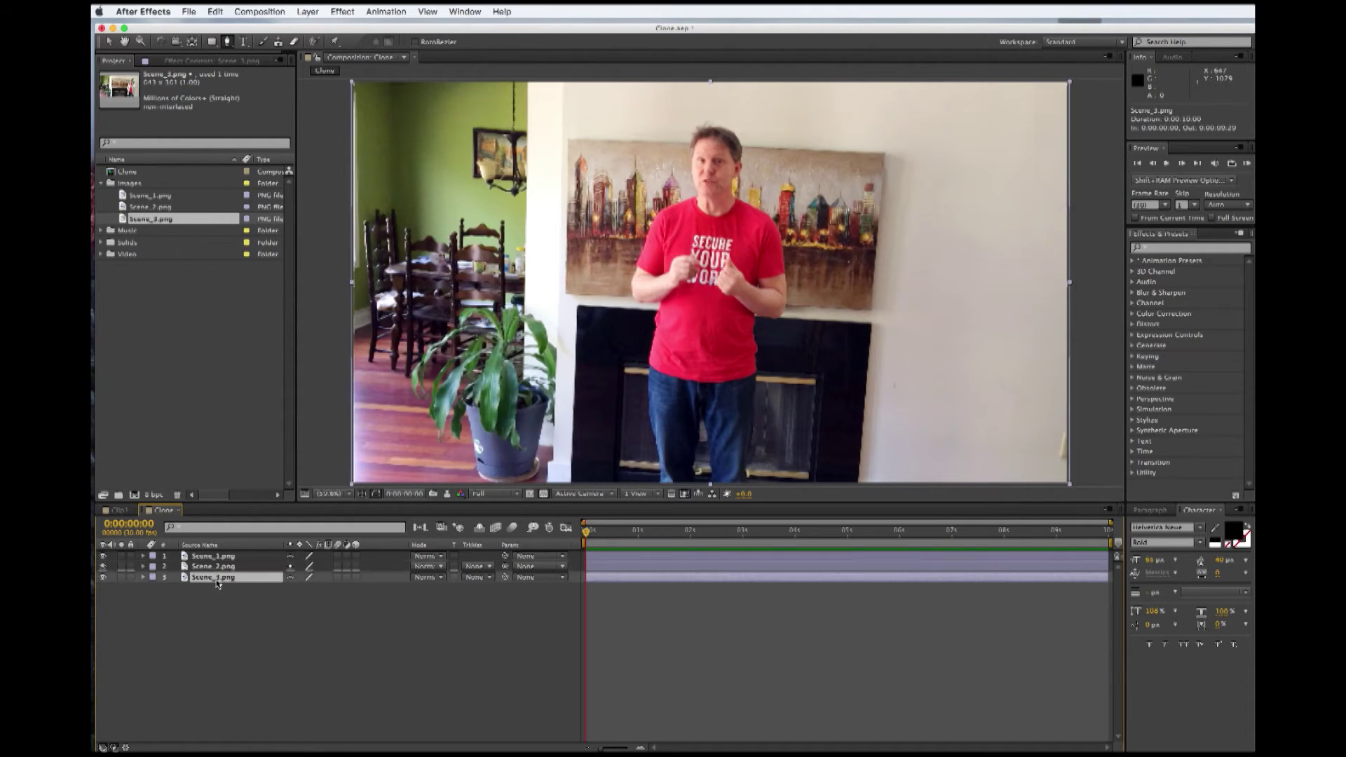
Step: Draw a closed Pen tool mask around the man on the Scene_1.png layer, and pull its left edge inward beside the second man's hand
click(215, 557)
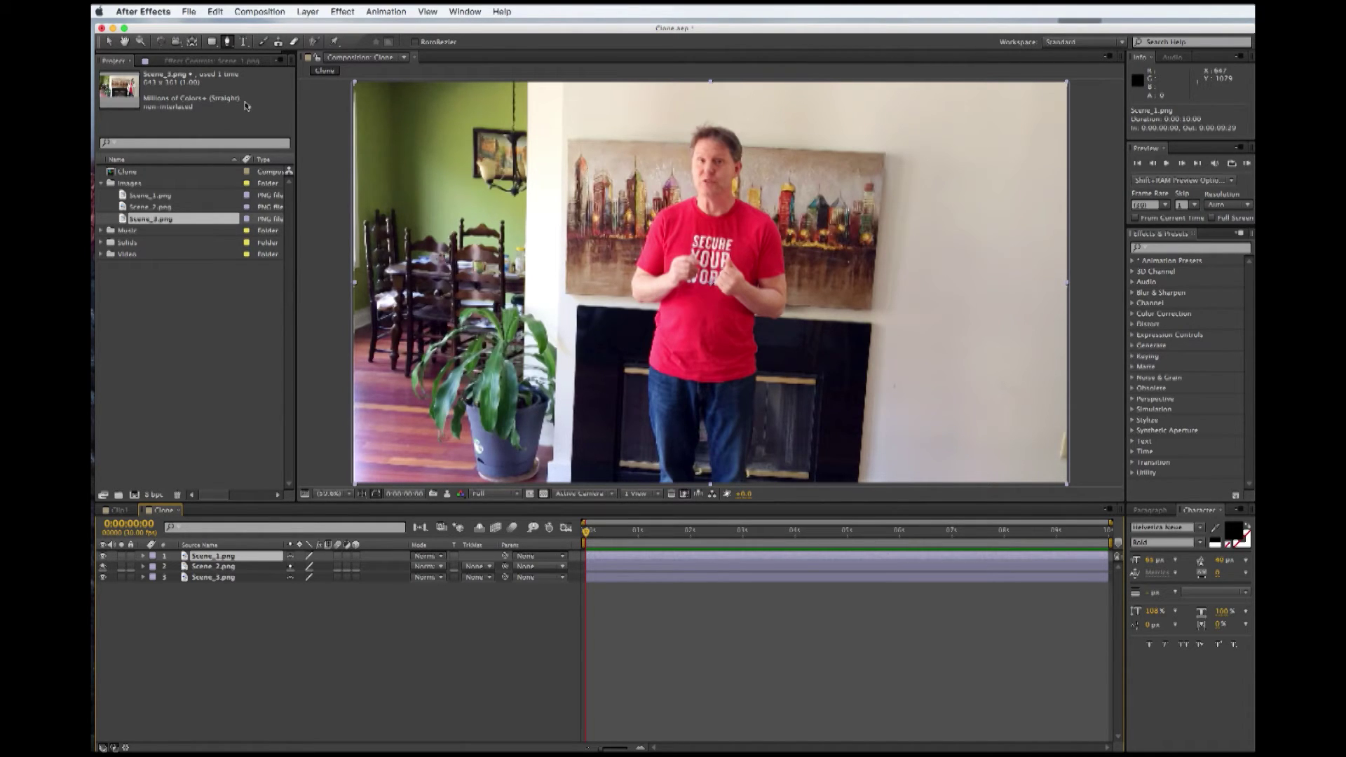
click(229, 43)
click(347, 498)
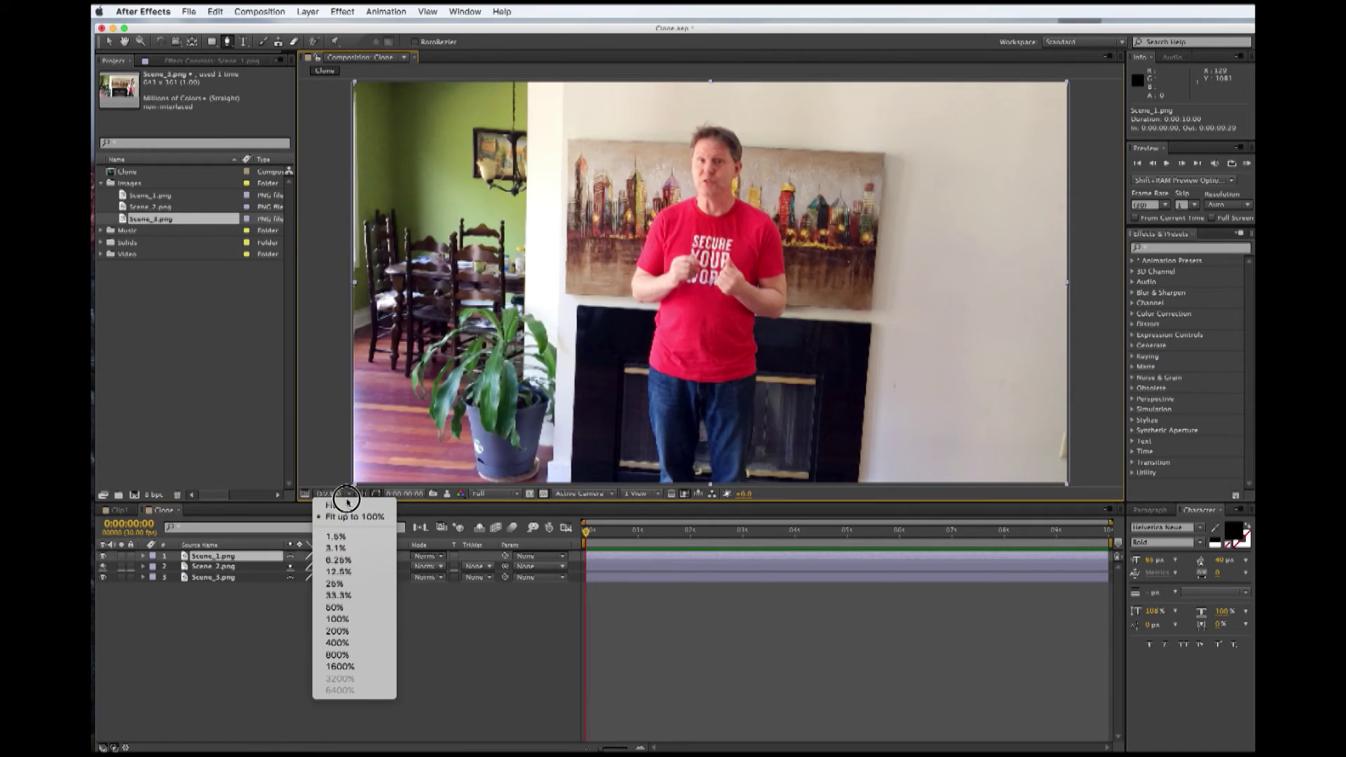
click(343, 608)
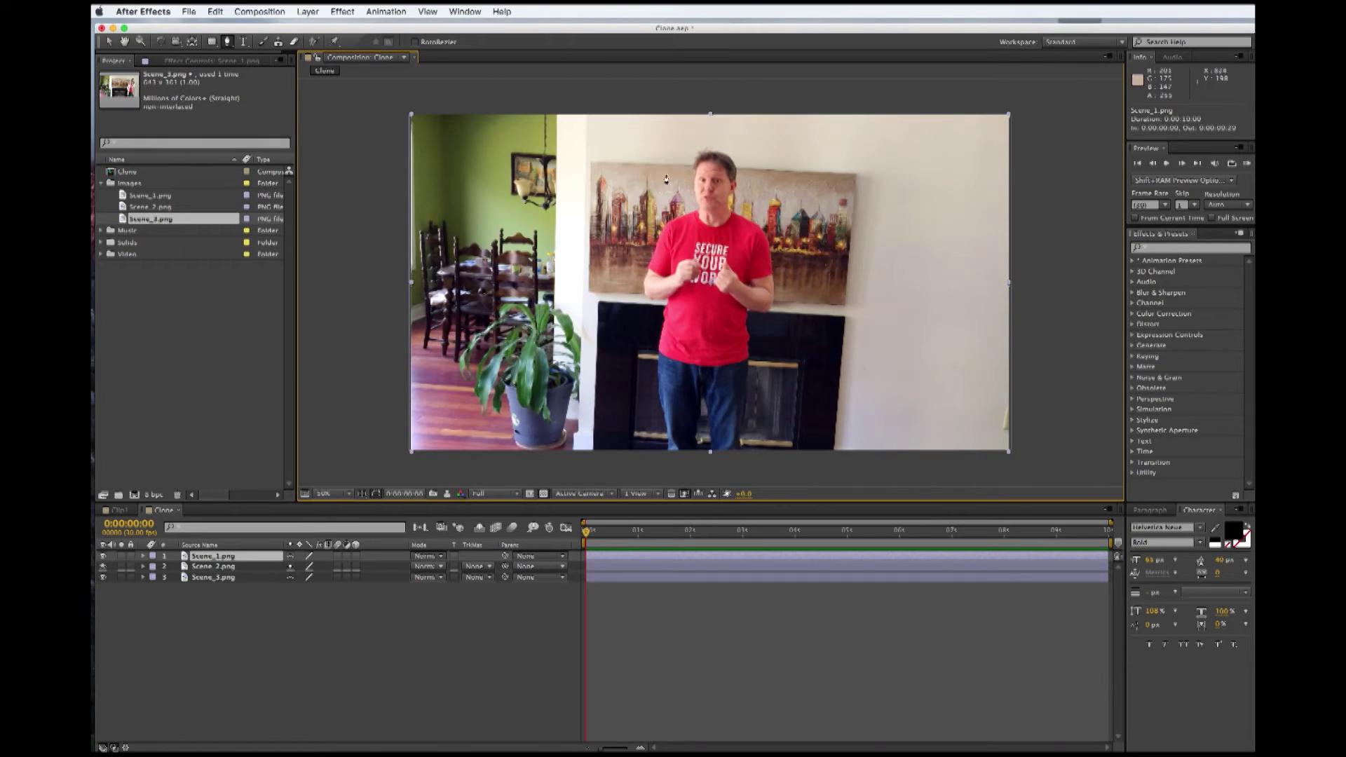
click(704, 131)
click(662, 161)
click(637, 208)
click(621, 263)
click(623, 322)
click(632, 399)
click(639, 458)
click(724, 463)
click(762, 447)
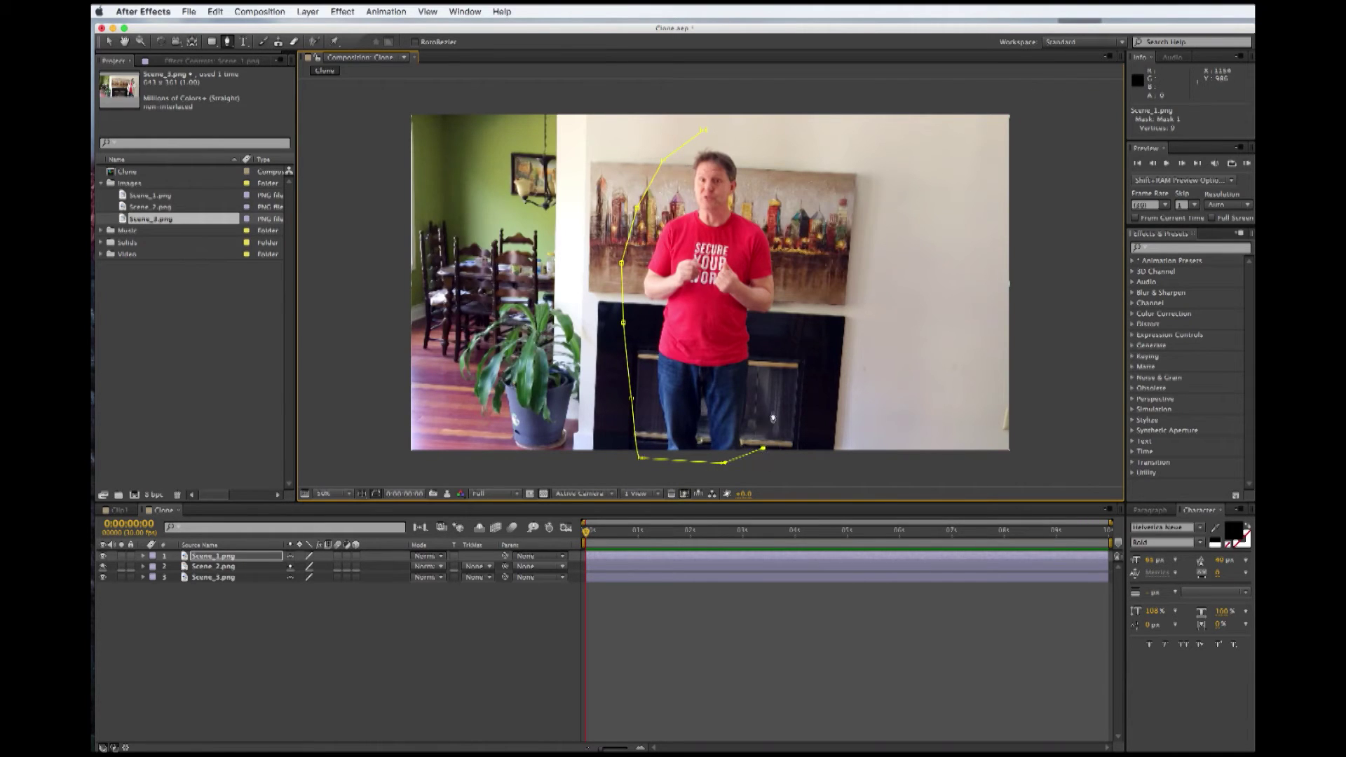
click(780, 359)
click(794, 296)
click(789, 217)
click(779, 160)
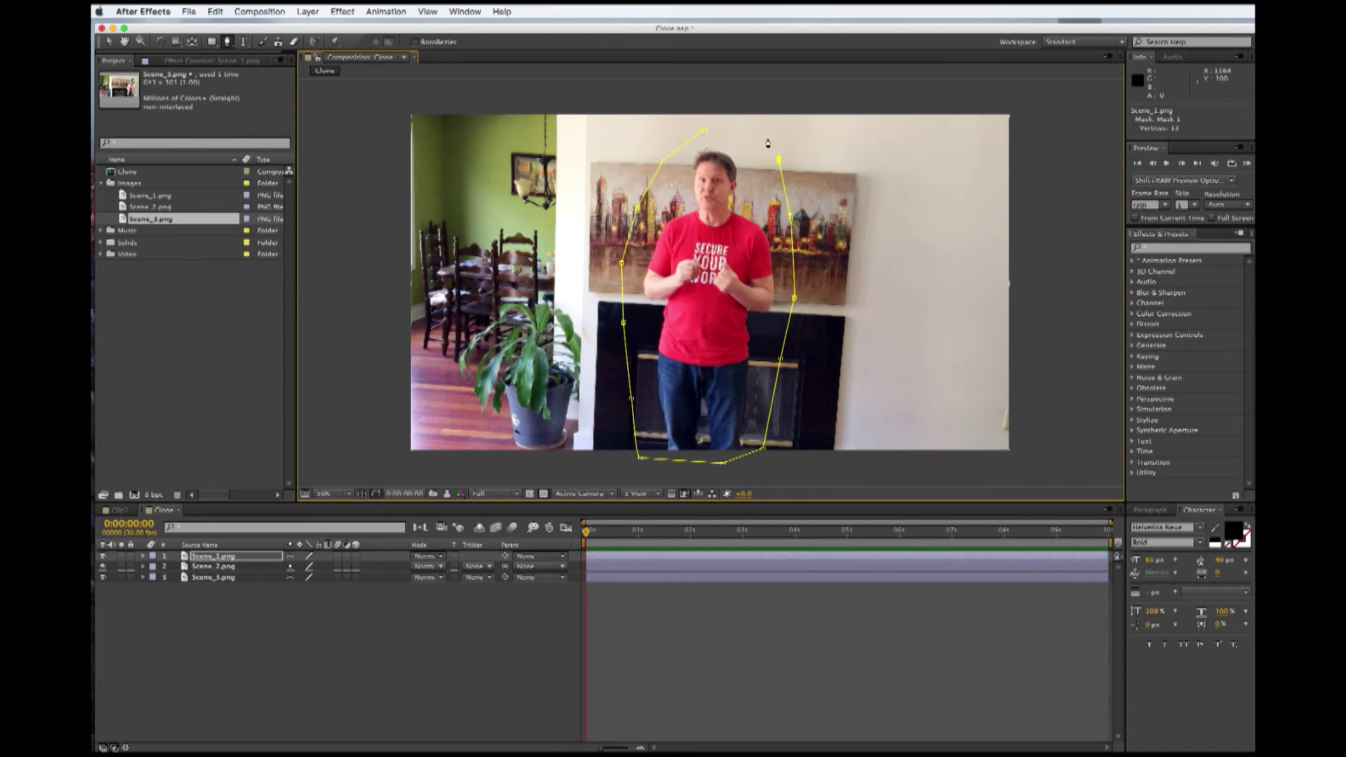
click(703, 130)
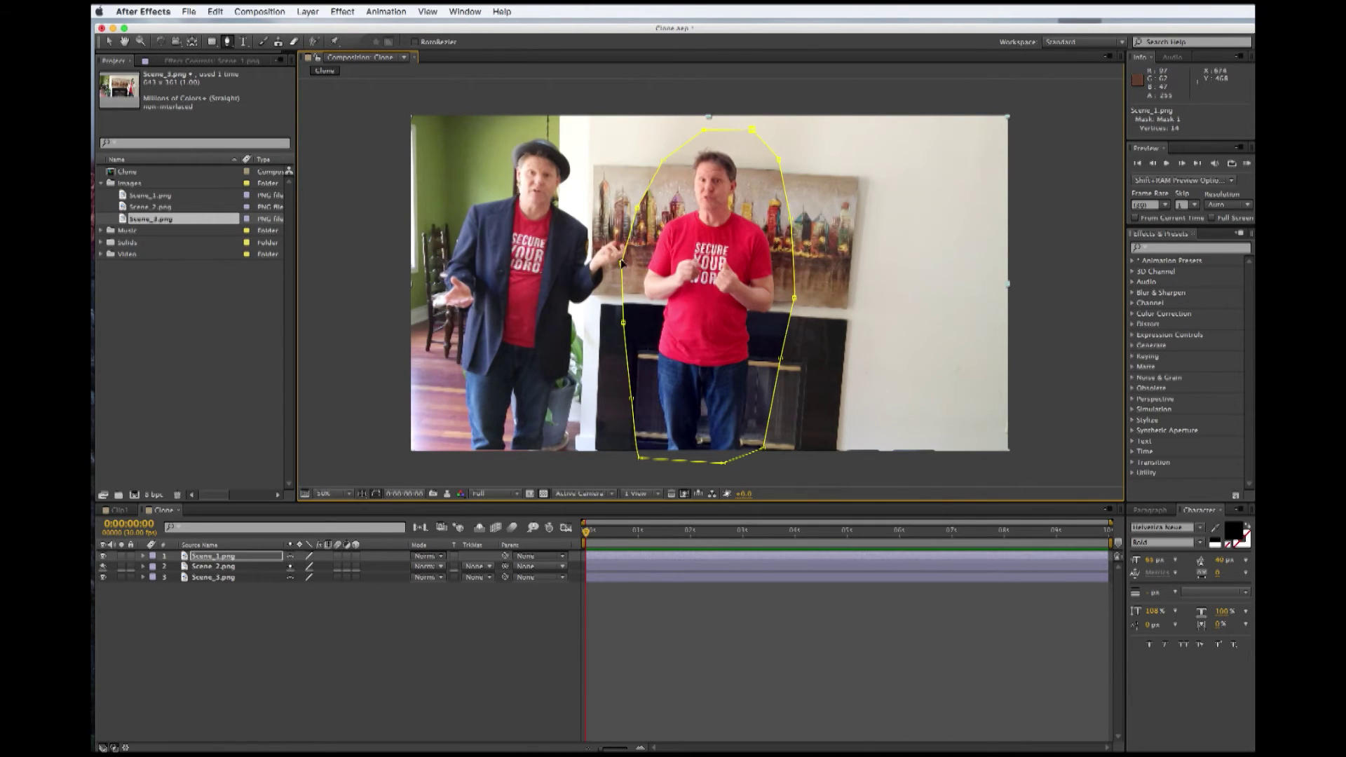
drag(621, 263, 637, 265)
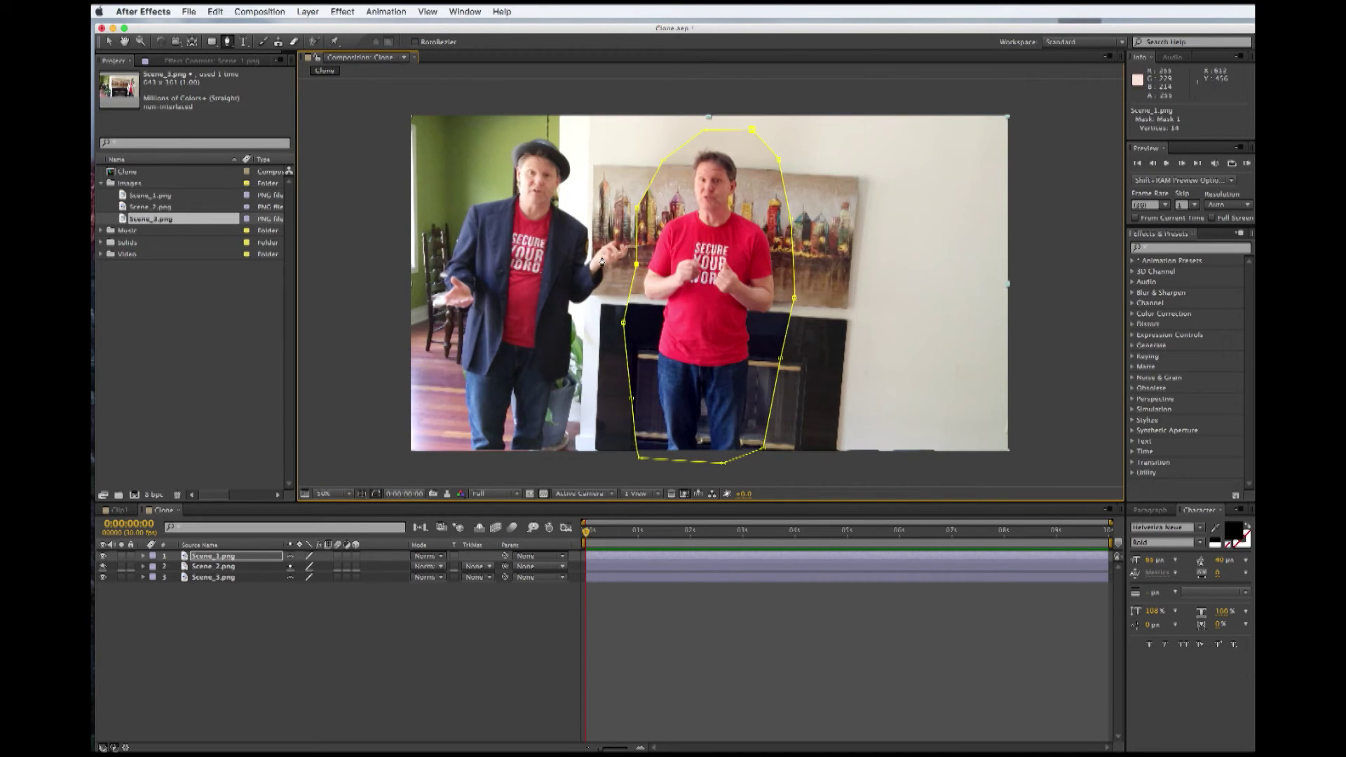
Step: Pull the Scene_1.png mask's edge point out over the second man's hand, and bring it back beside the man in the red shirt
drag(639, 268, 608, 263)
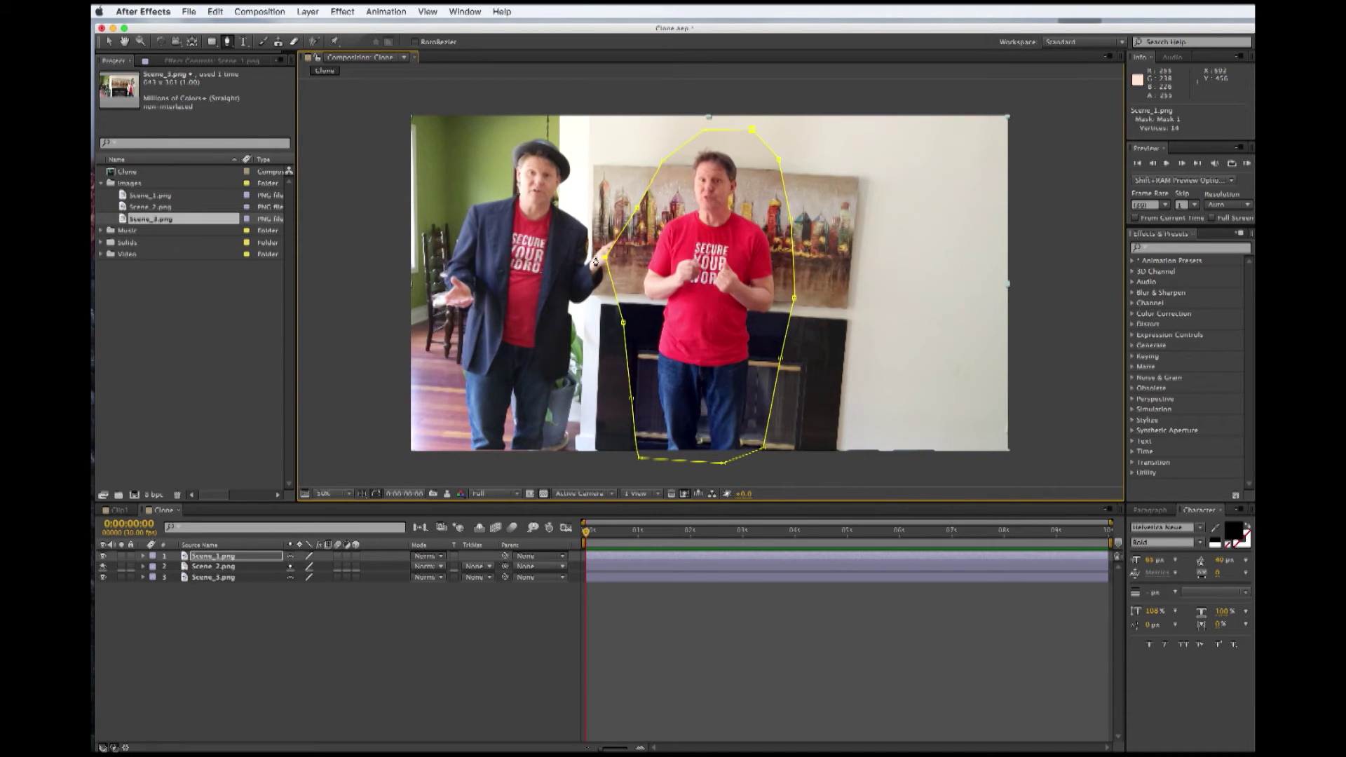
drag(606, 259, 641, 263)
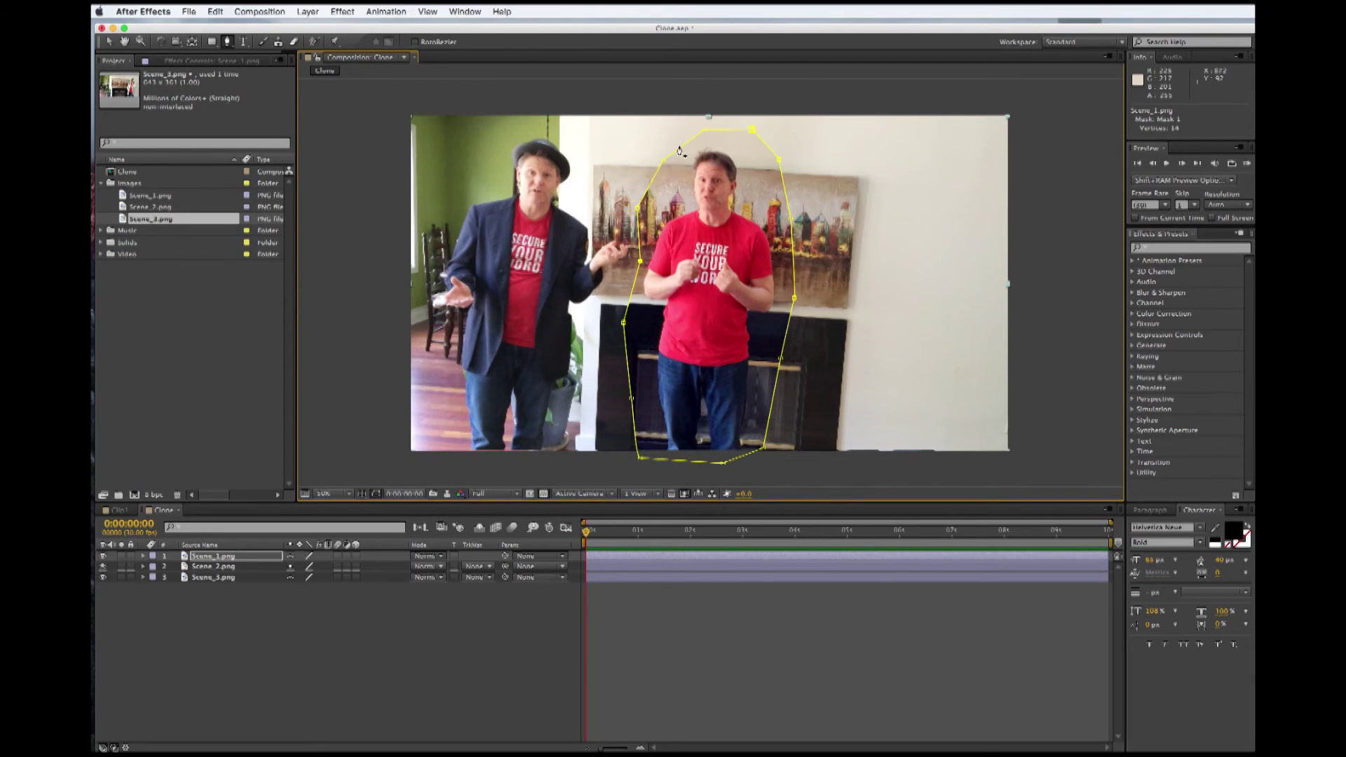
Step: Draw a closed Pen tool mask on the Scene_2.png layer around the man in the hat, including his outstretched hands
click(234, 570)
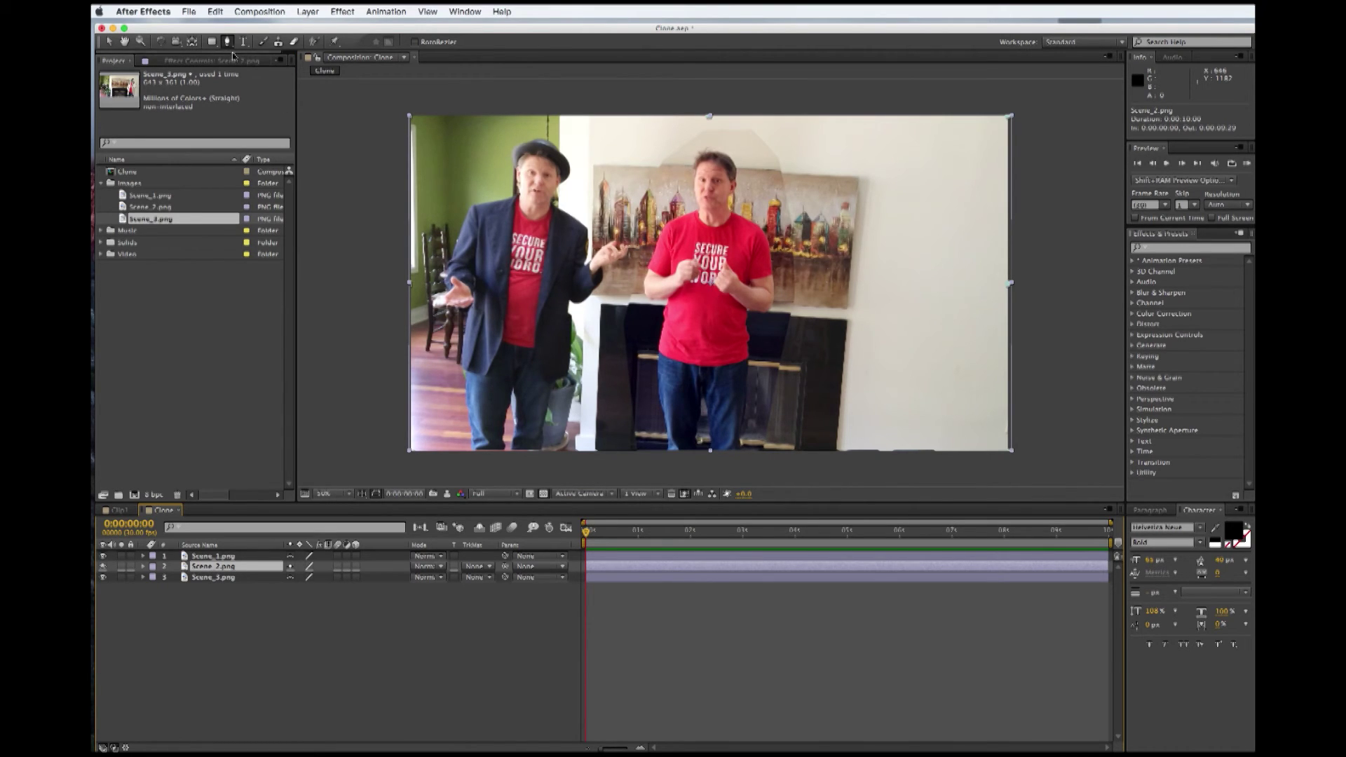
click(527, 121)
click(484, 142)
click(451, 186)
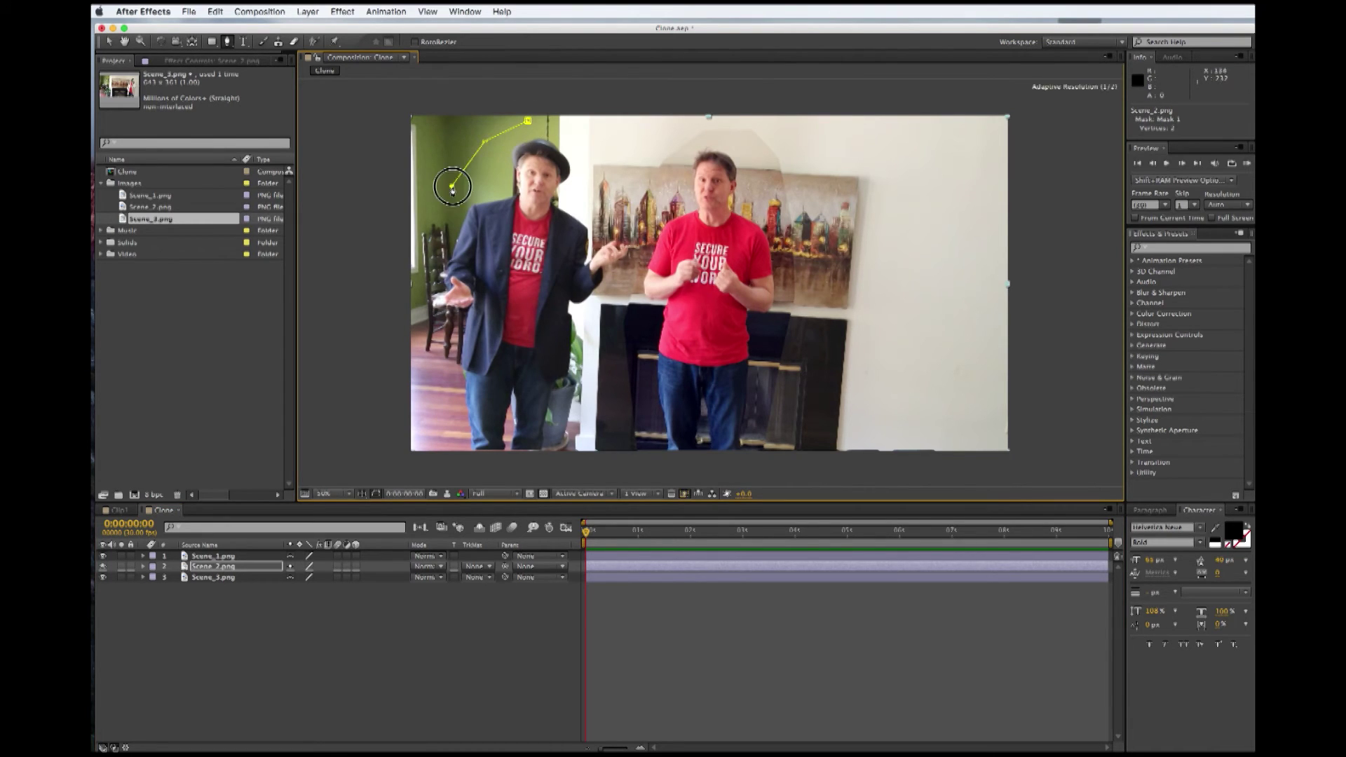
click(423, 243)
click(417, 296)
click(420, 351)
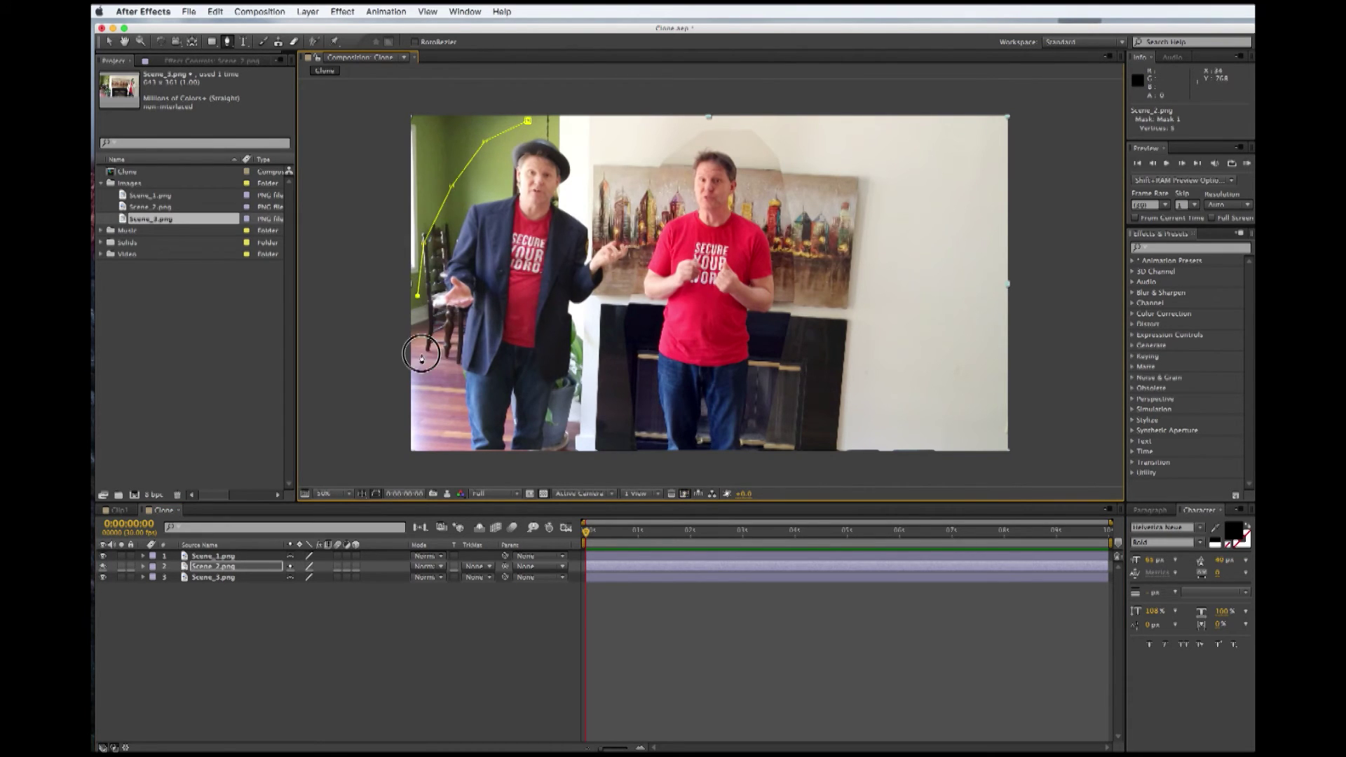
click(438, 415)
click(452, 459)
click(518, 474)
click(564, 462)
click(586, 366)
click(615, 307)
click(629, 265)
click(639, 234)
click(624, 171)
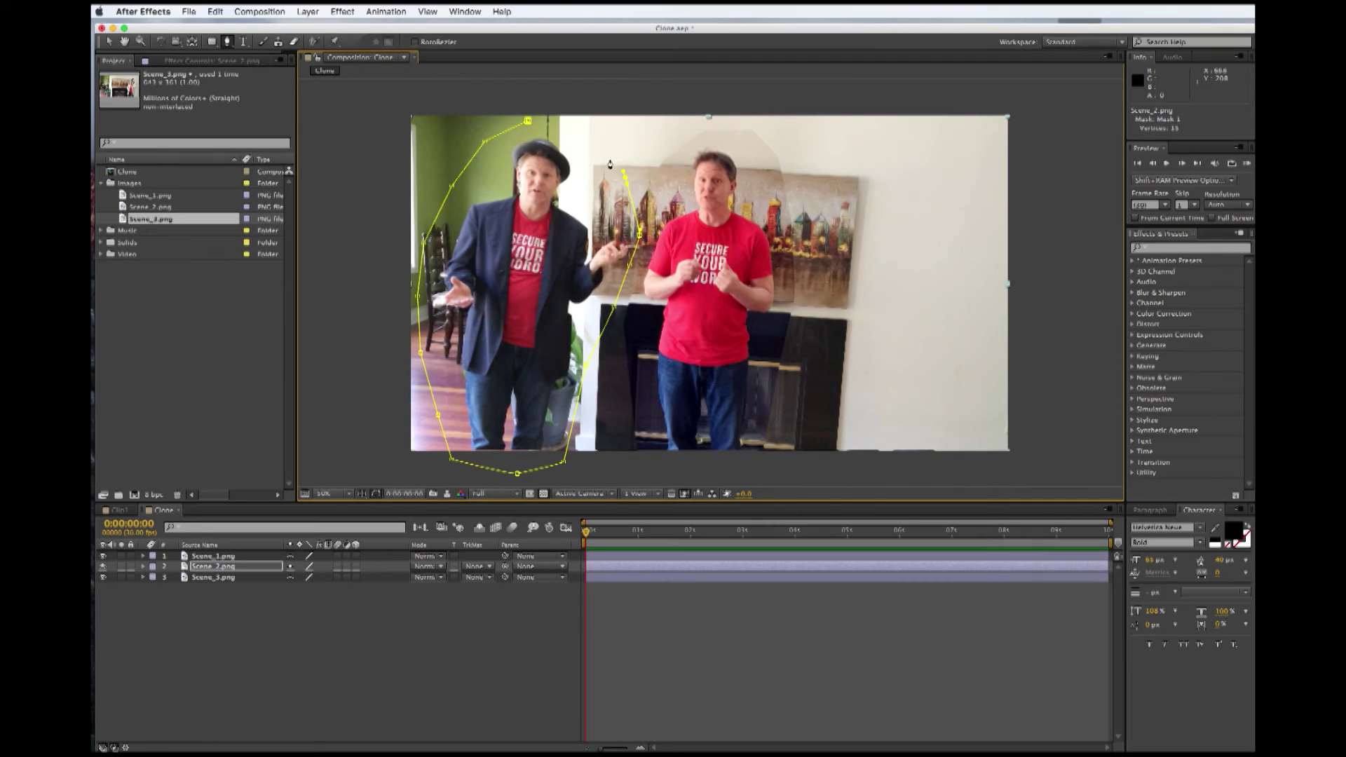
click(578, 129)
click(529, 120)
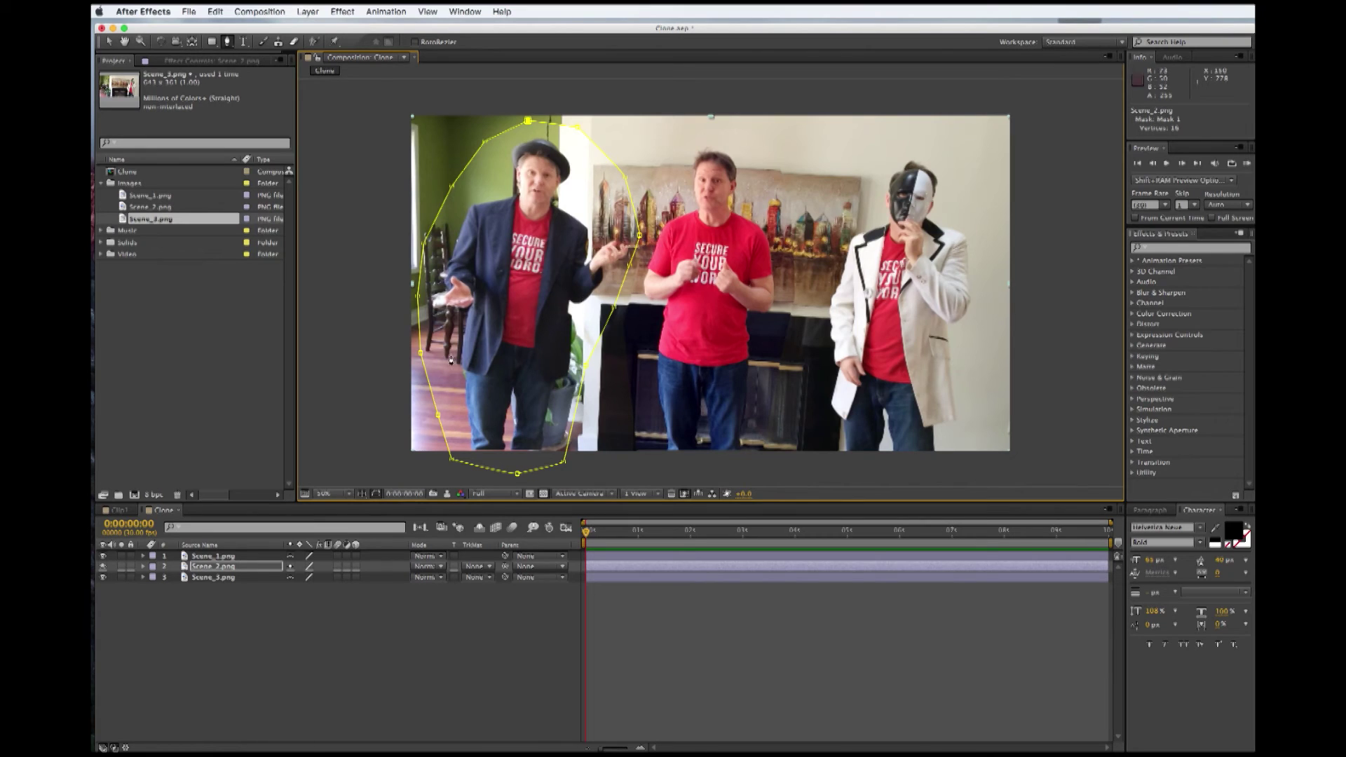
Step: Switch to the Selection tool and select the Scene_1.png layer to examine the edges where the masks meet
click(110, 44)
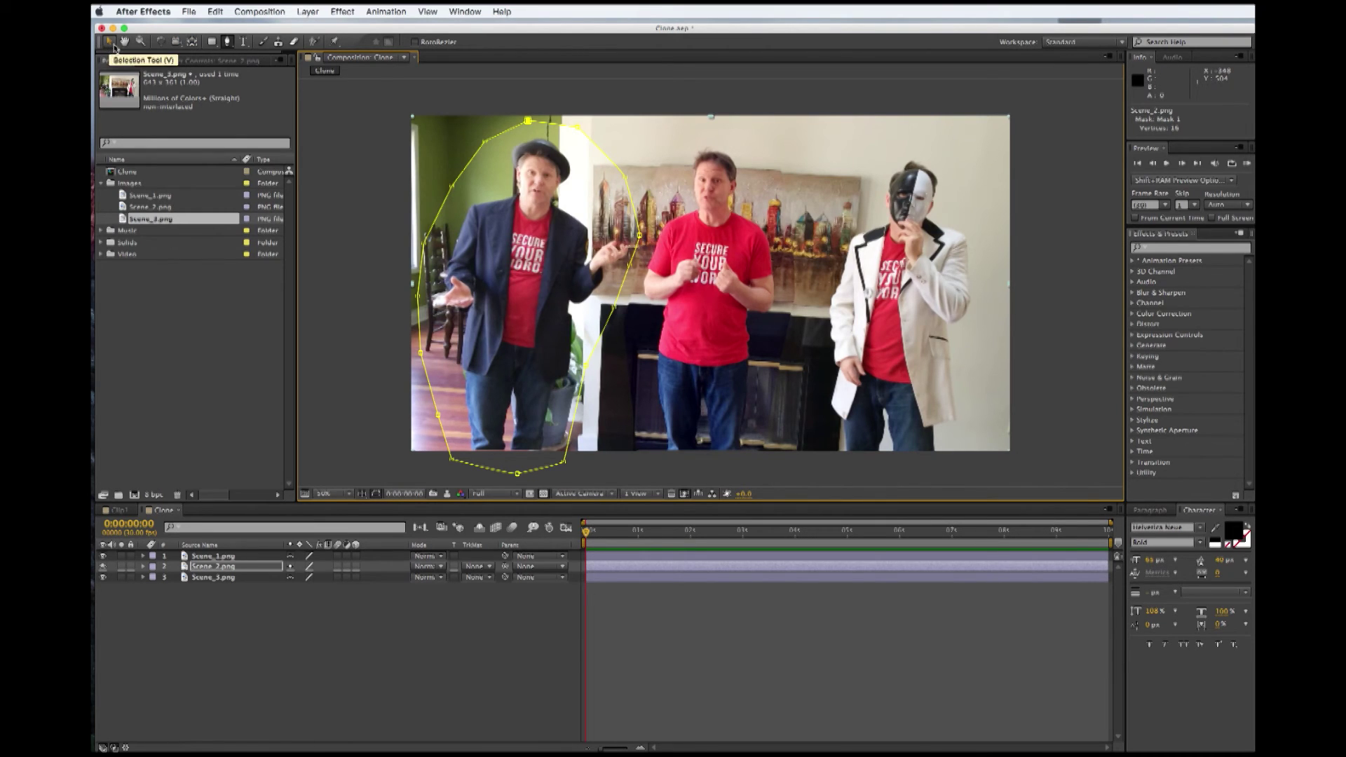
click(365, 148)
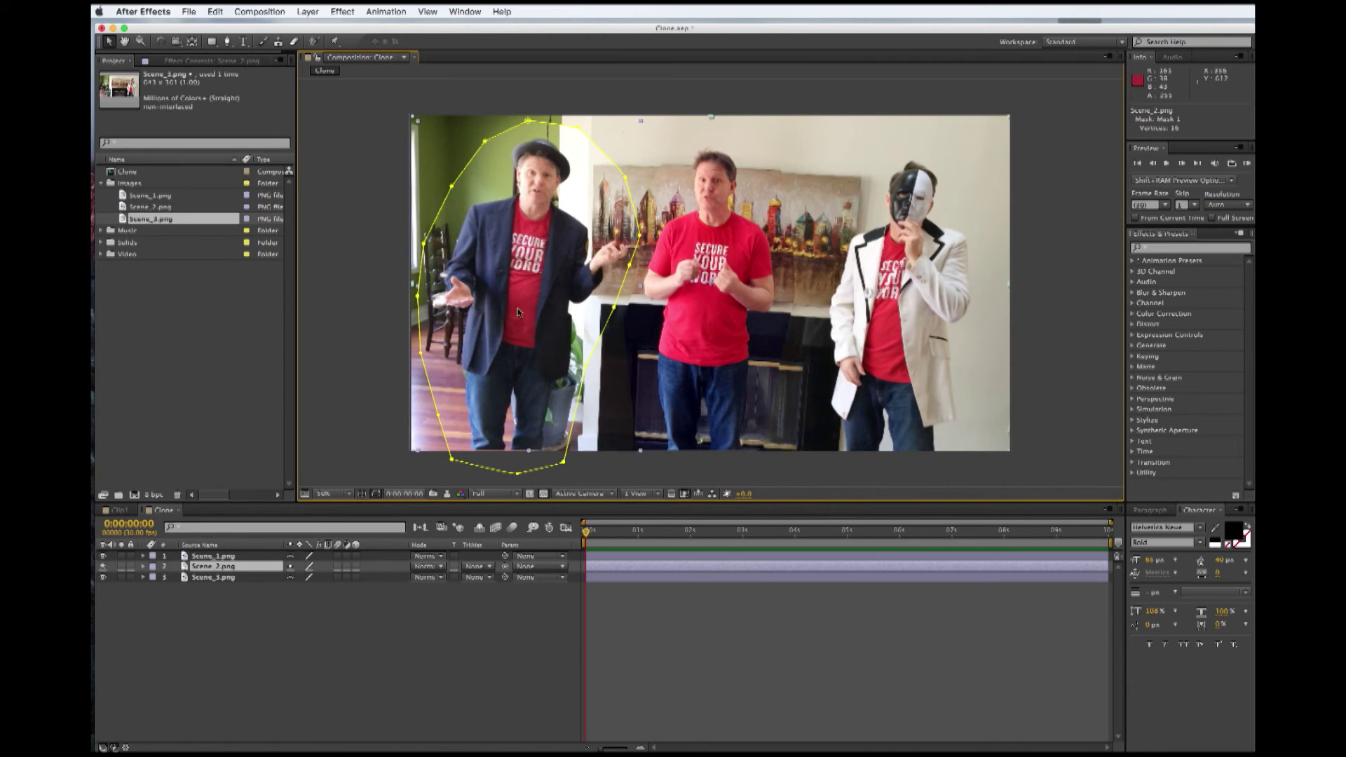
click(231, 557)
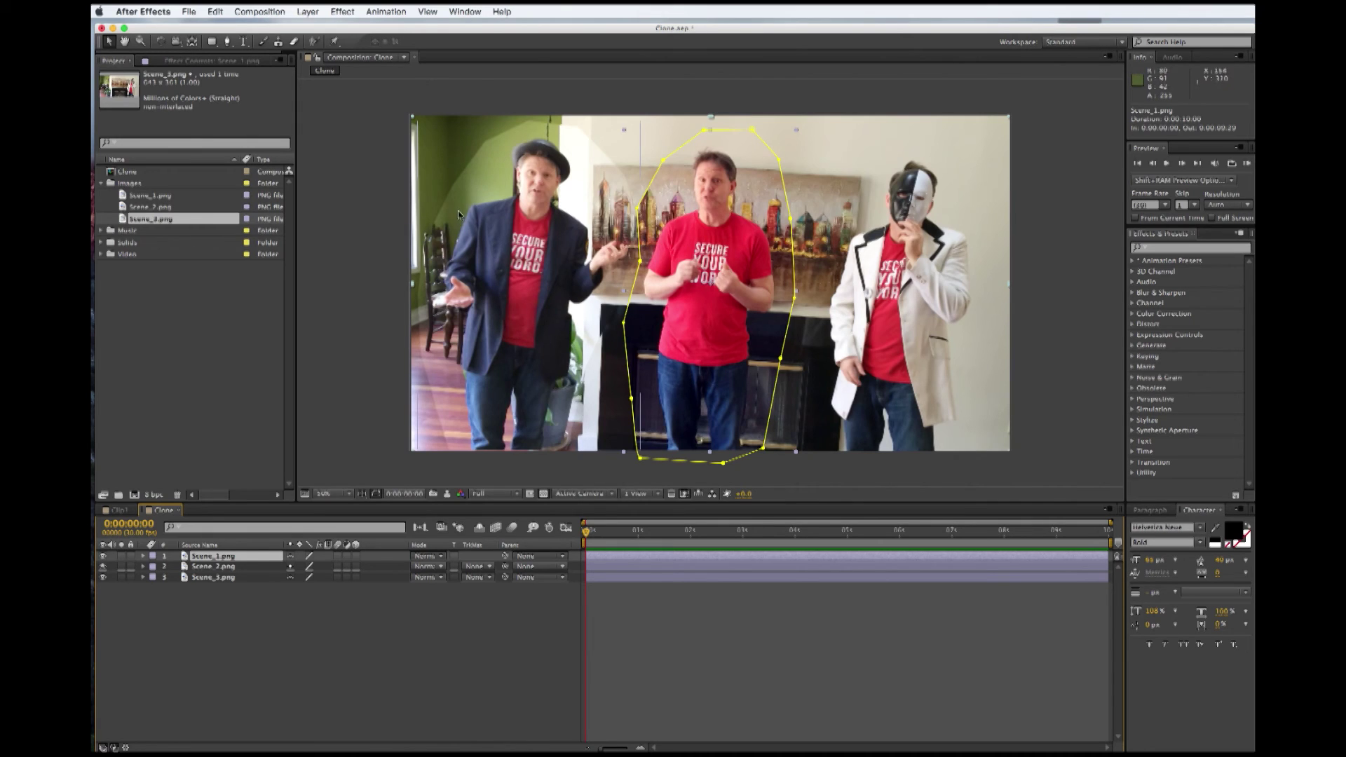
Step: Show the mask properties of the Scene_2.png layer and set its Mask Feather to 25 pixels
click(237, 567)
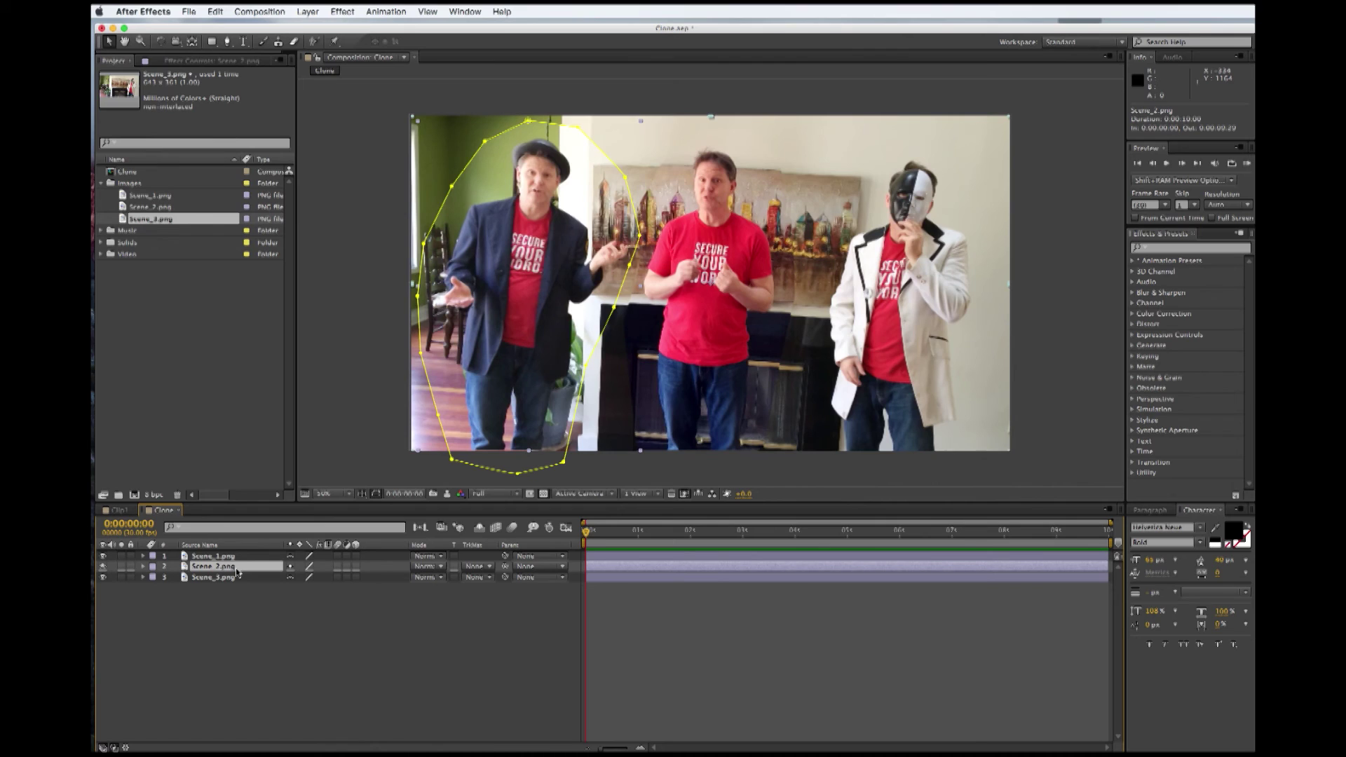
key(m)
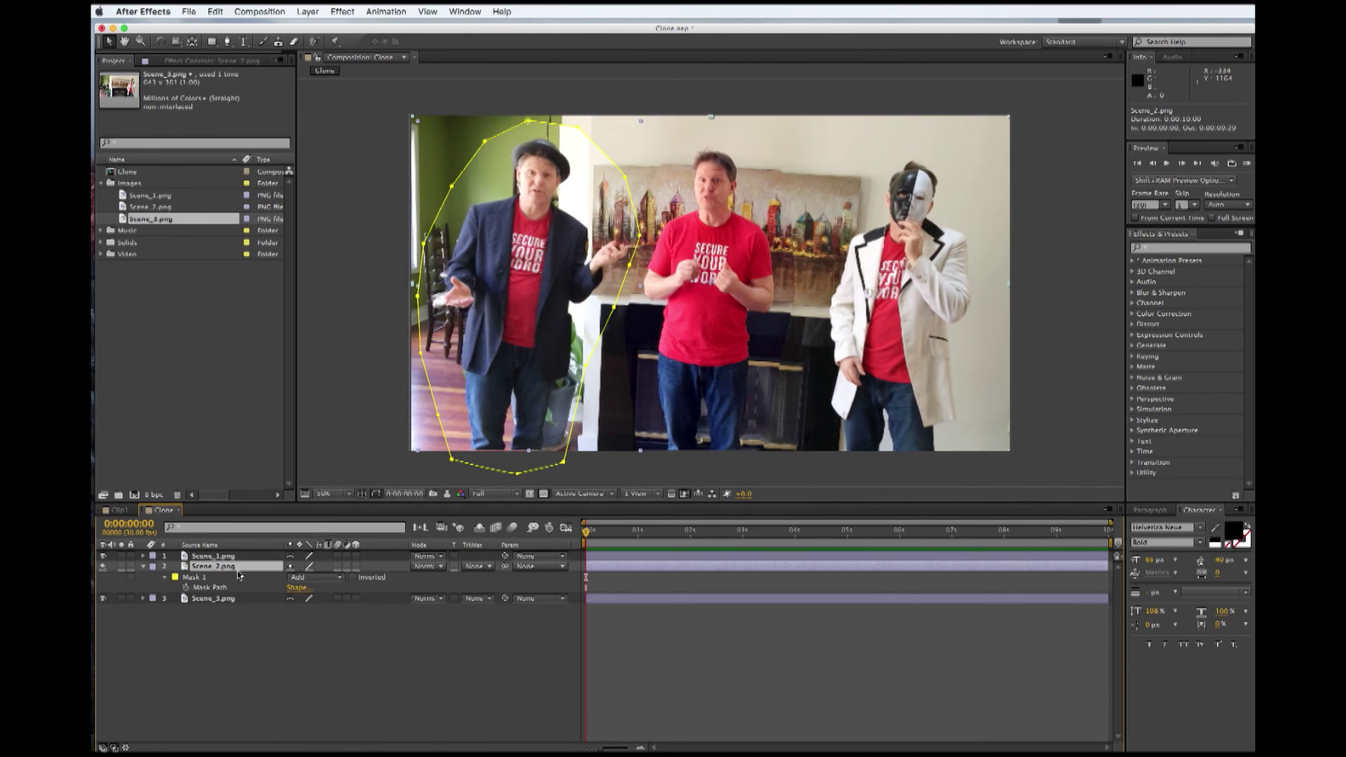
click(166, 582)
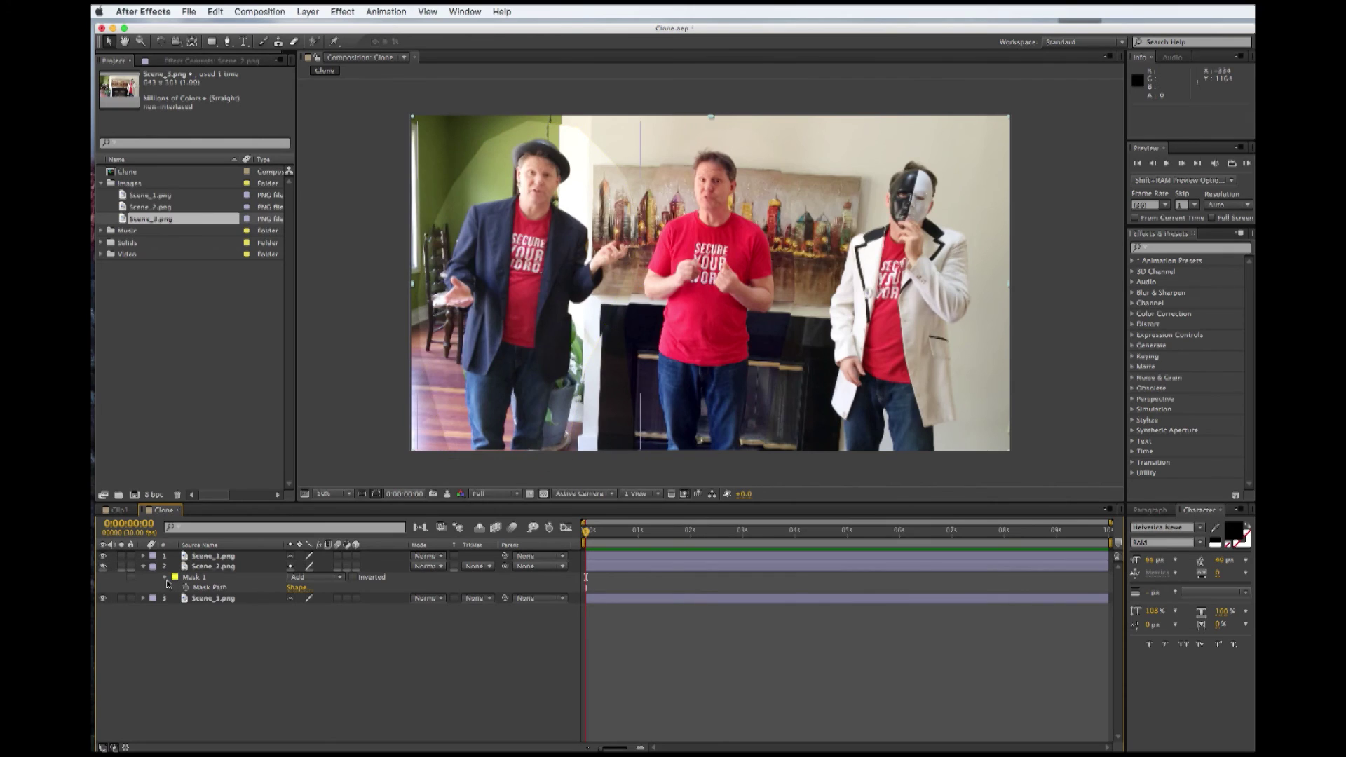
click(166, 579)
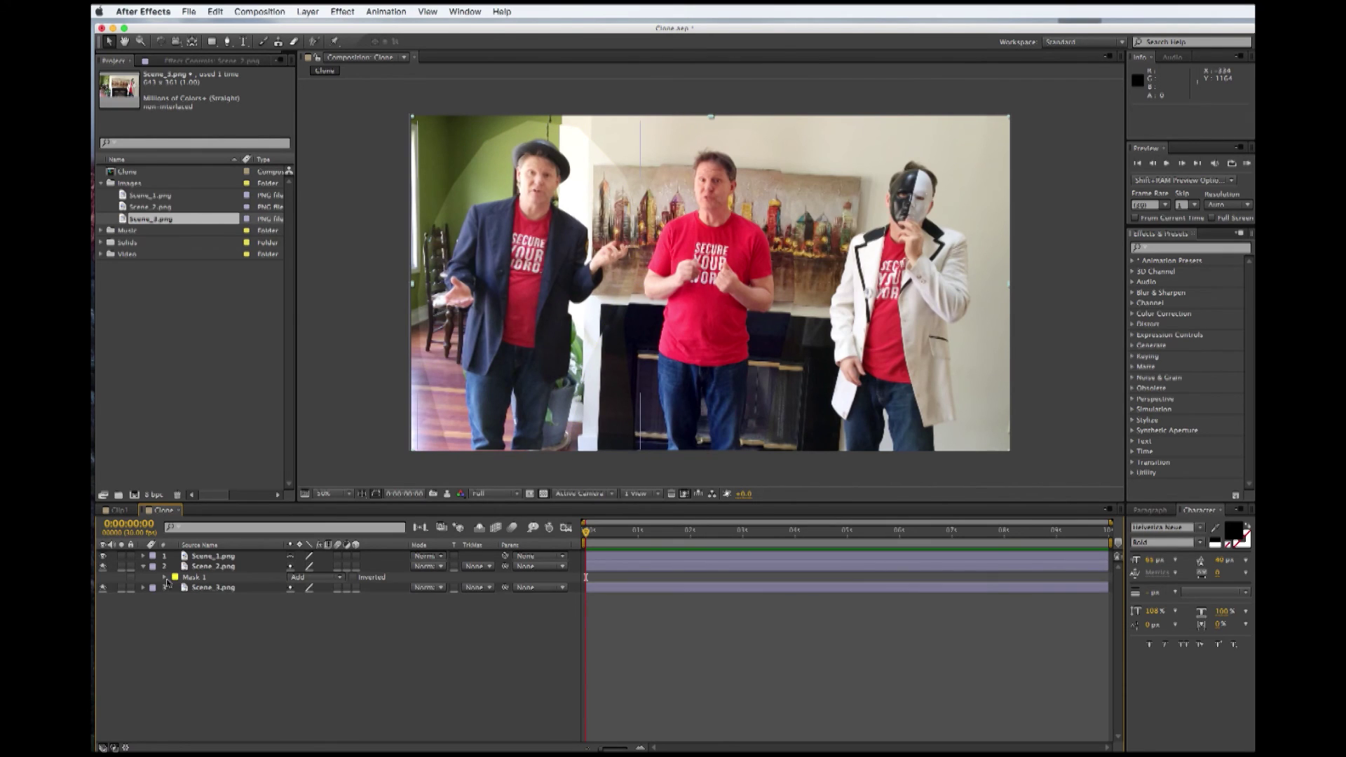
click(166, 579)
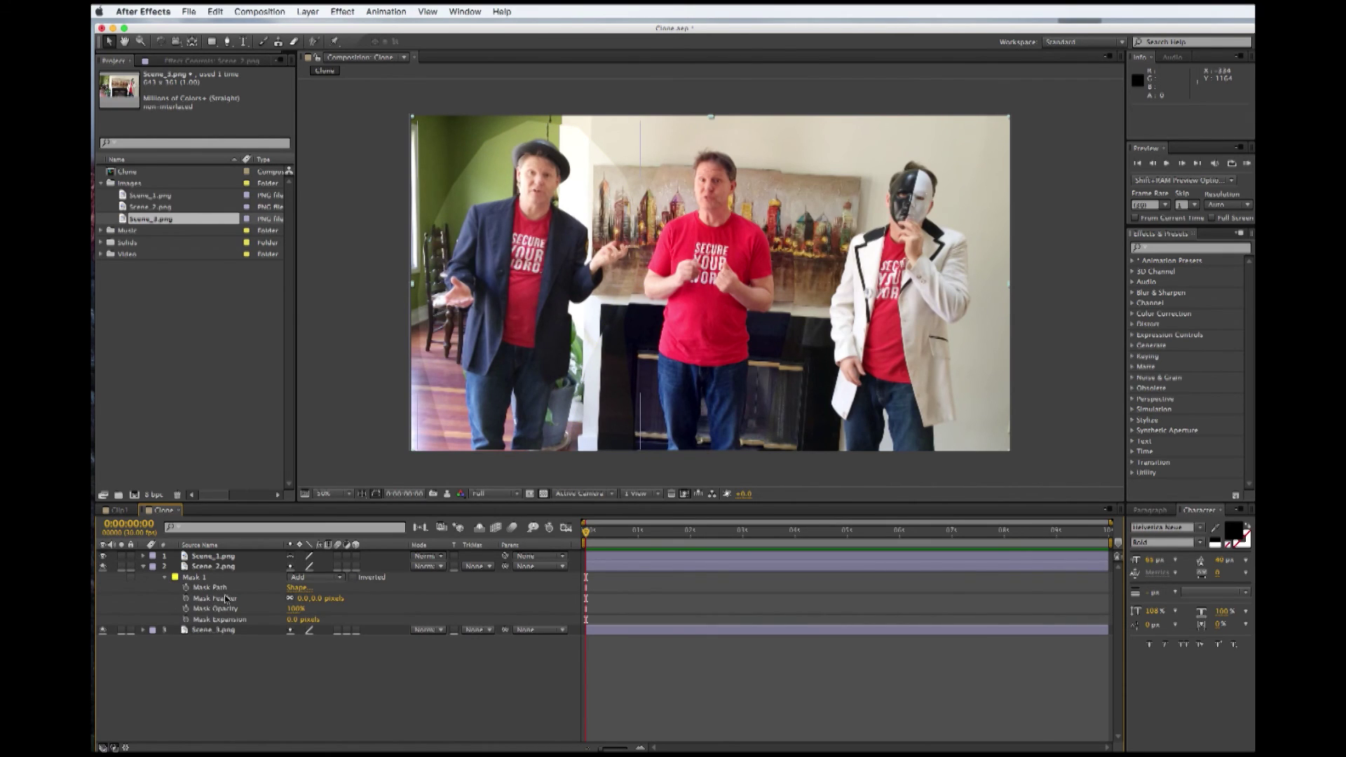
drag(303, 599, 324, 607)
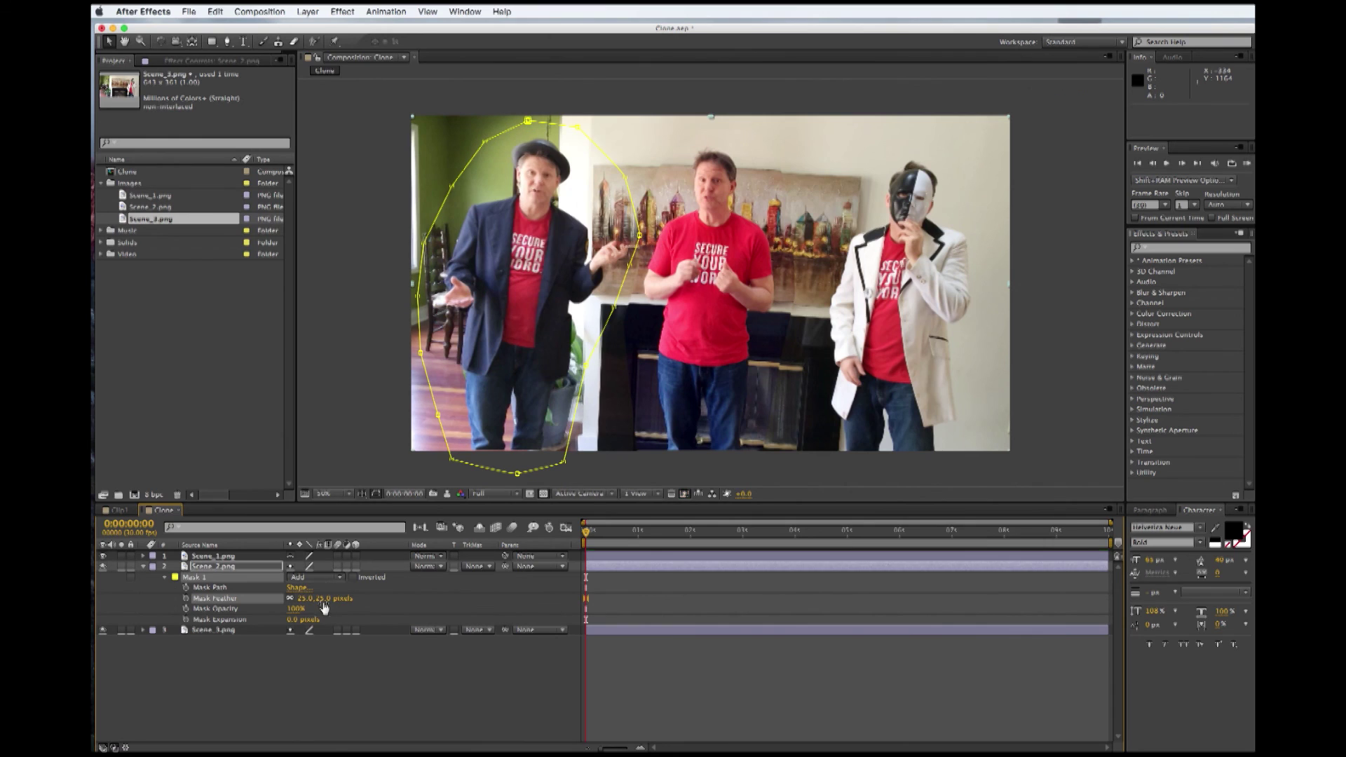
click(346, 419)
click(382, 250)
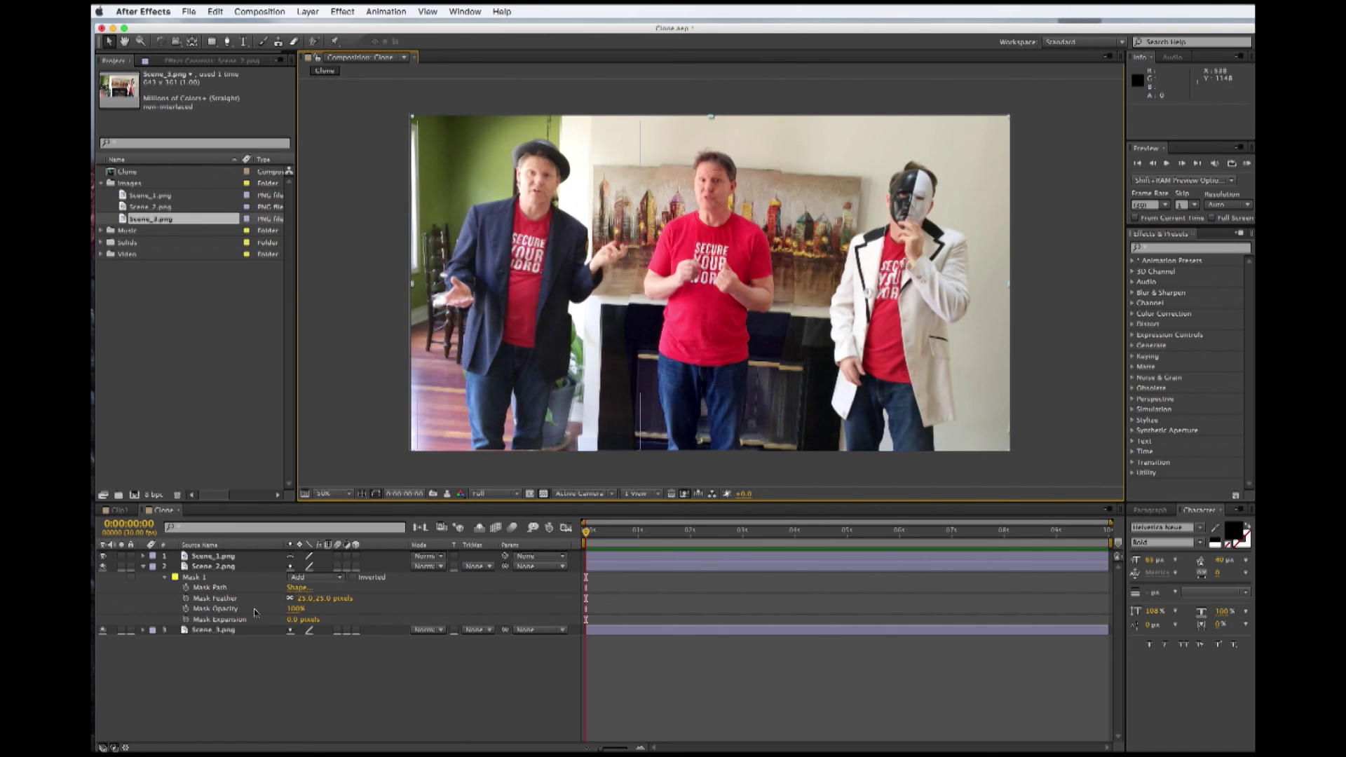
Step: Show the mask properties of the Scene_1.png layer and set its Mask Feather to 27 pixels
click(215, 557)
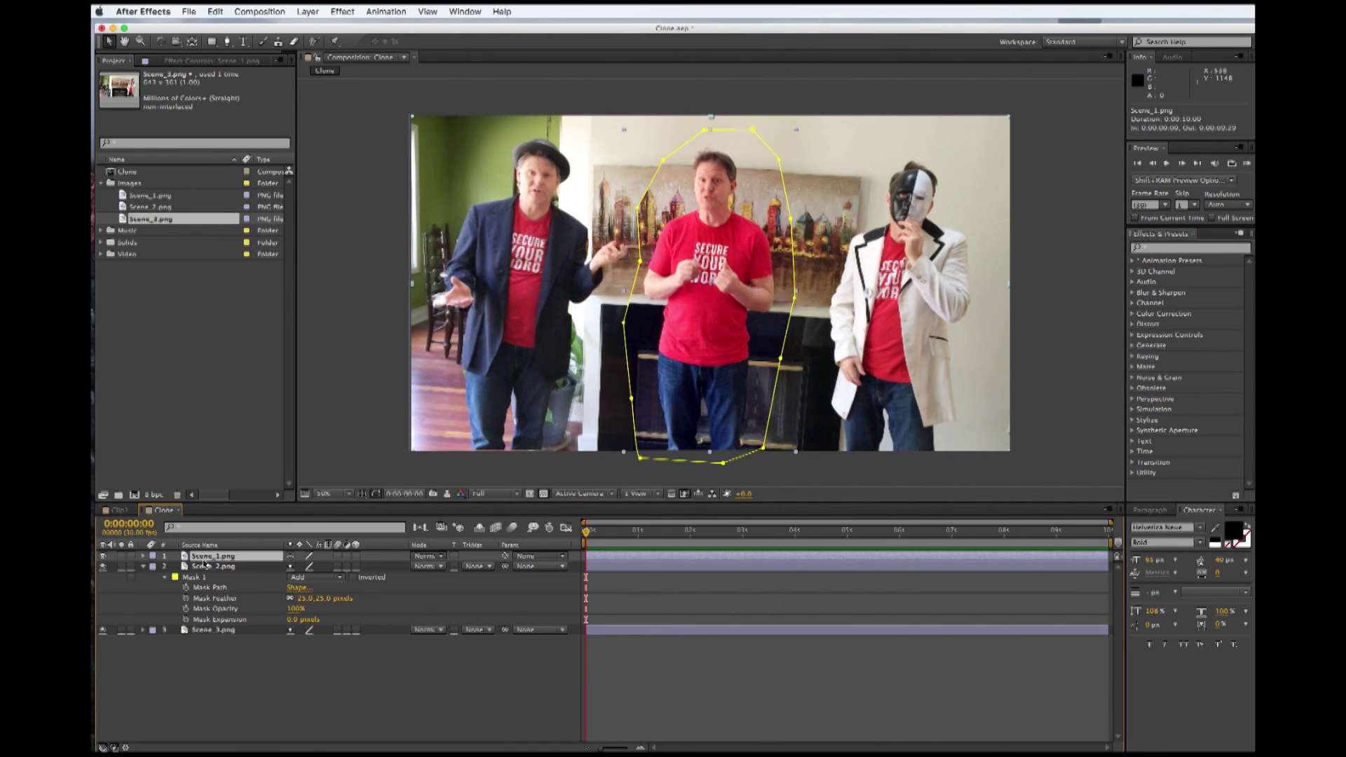
key(m)
click(167, 571)
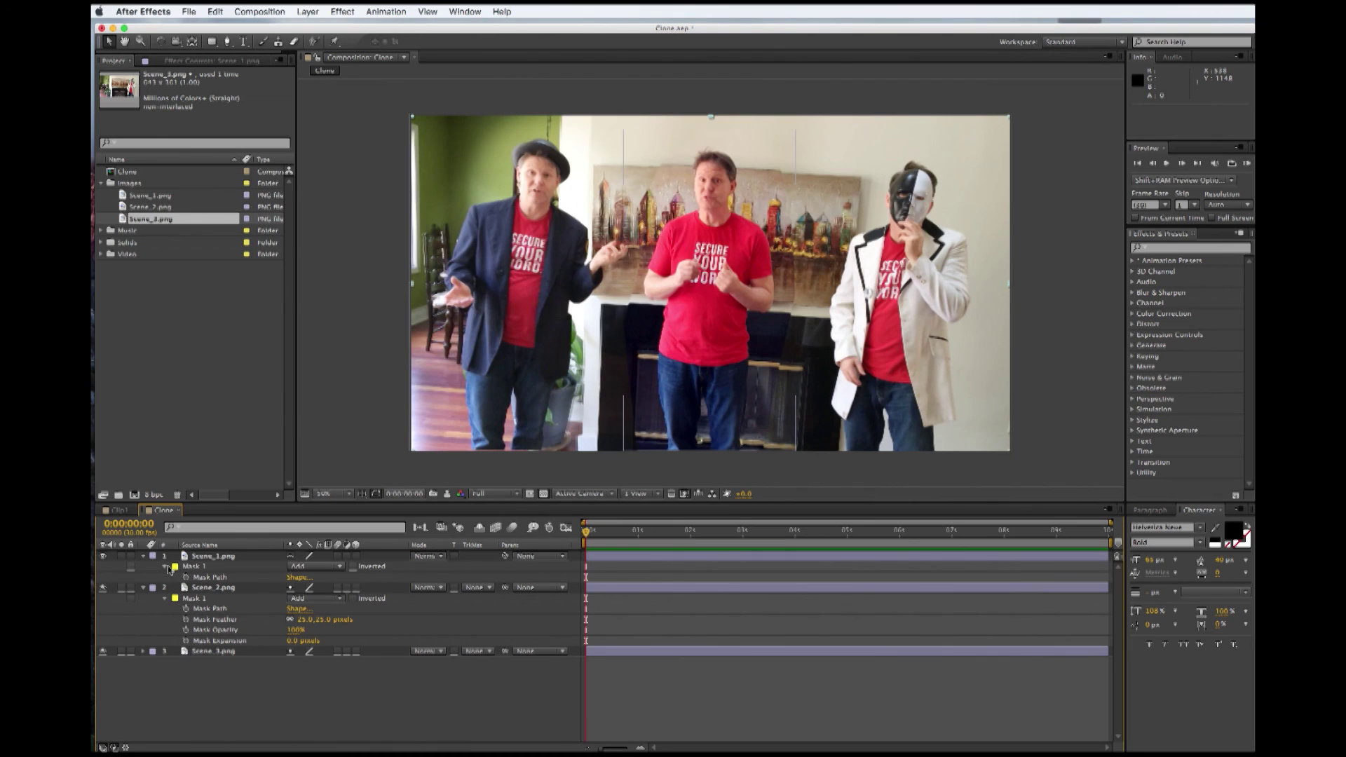
click(166, 567)
click(166, 567)
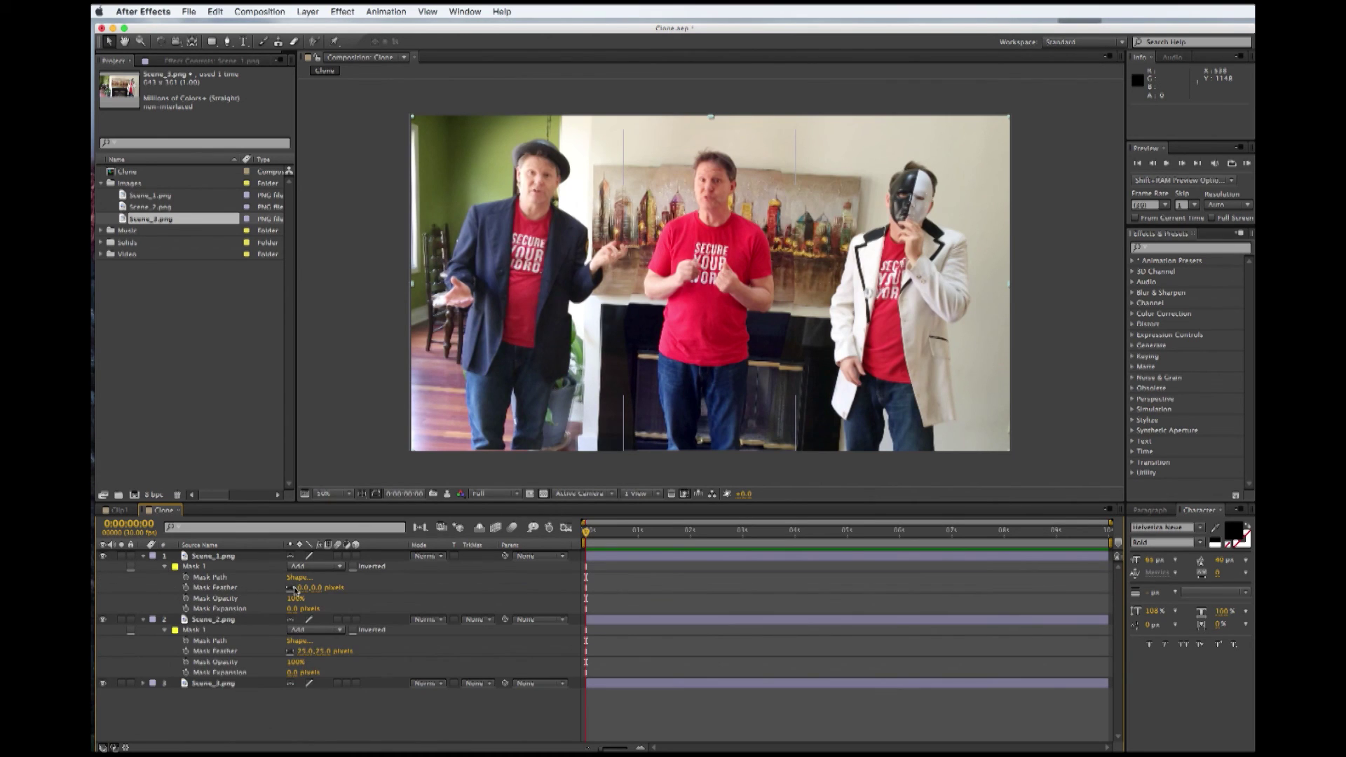
drag(300, 588, 319, 596)
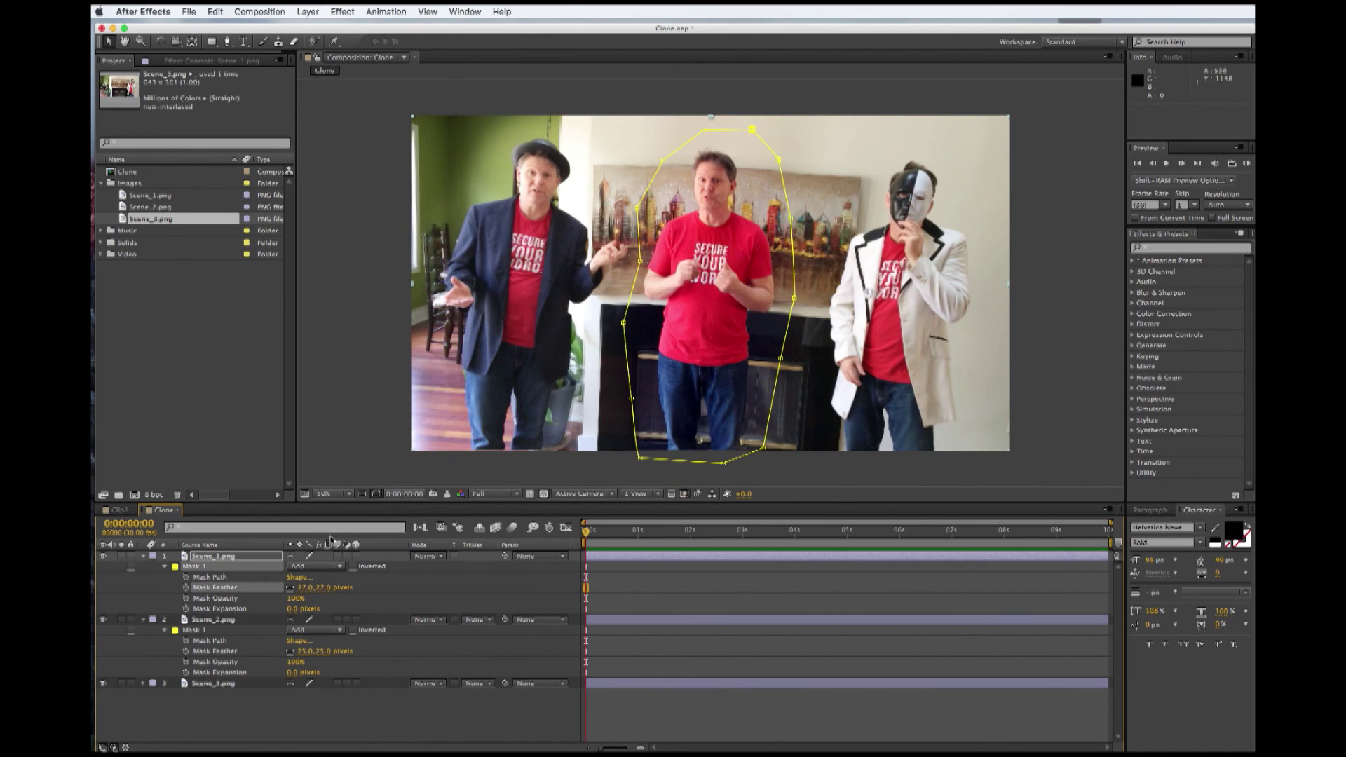
click(356, 407)
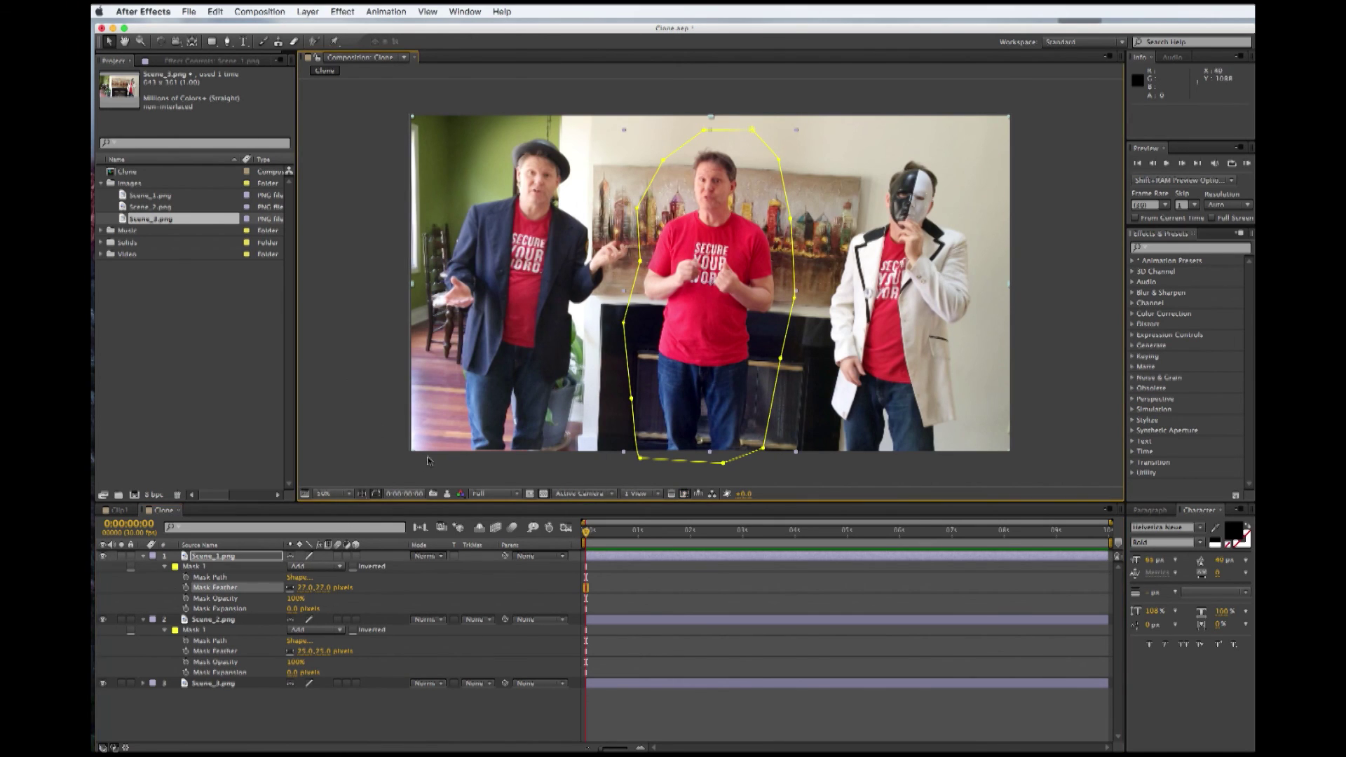
Step: Move the current time to 0:00:02:08 and zoom out in the composition view to examine the whole combined scene
drag(596, 539, 704, 550)
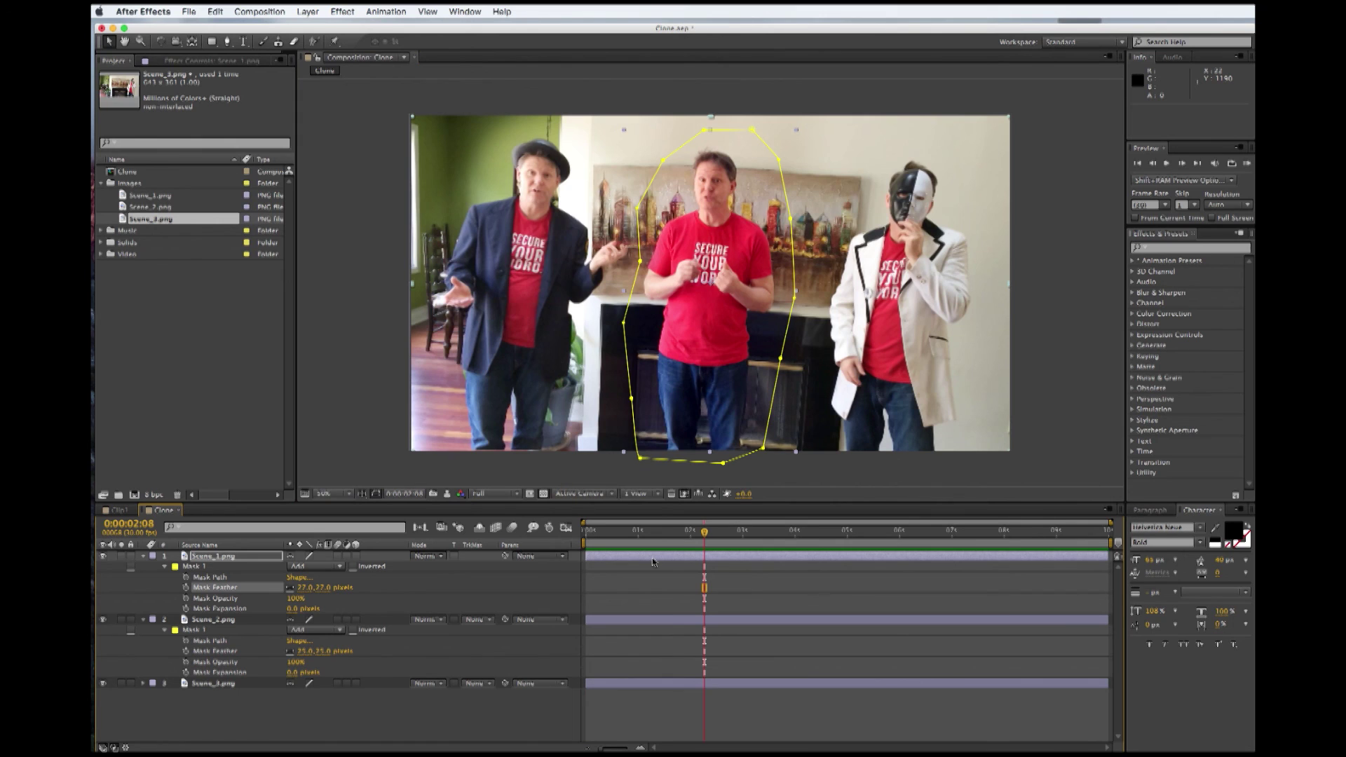
key(comma)
key(comma)
key(comma)
key(comma)
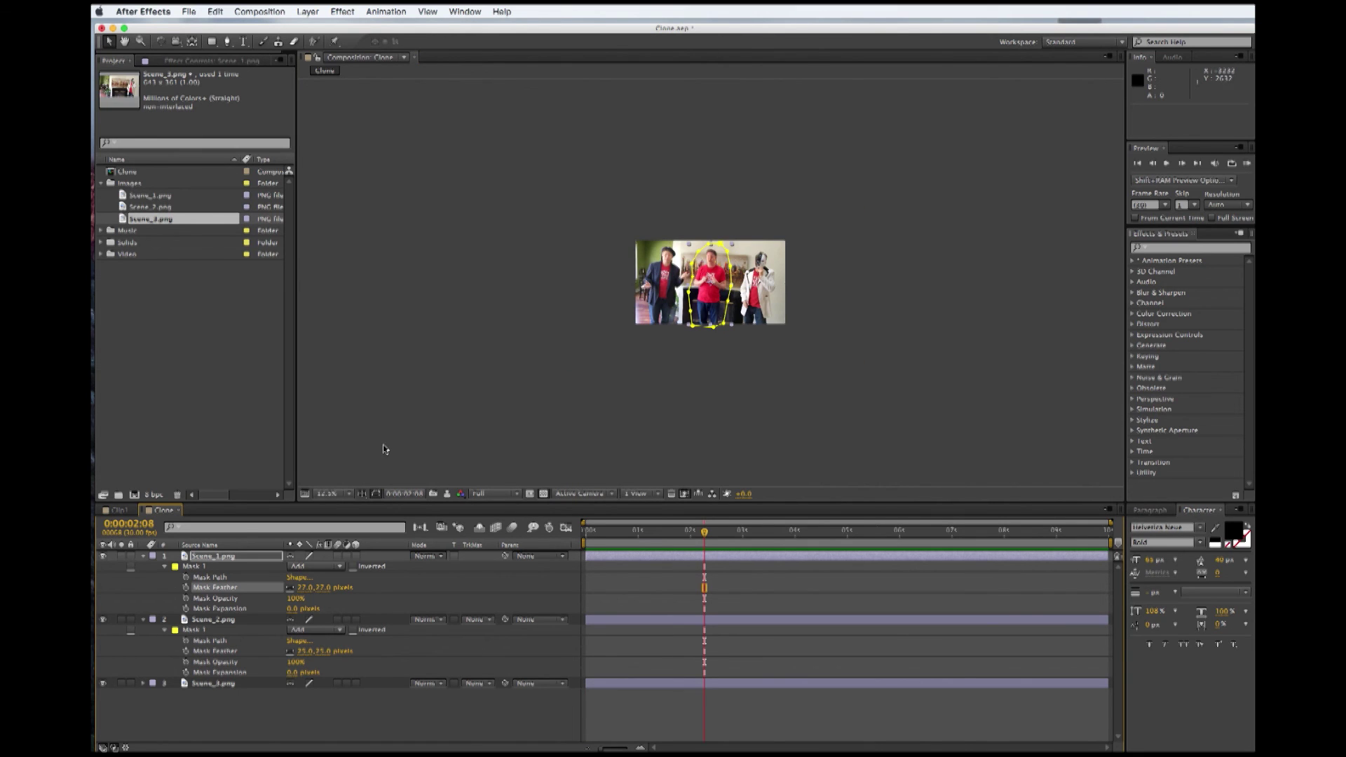